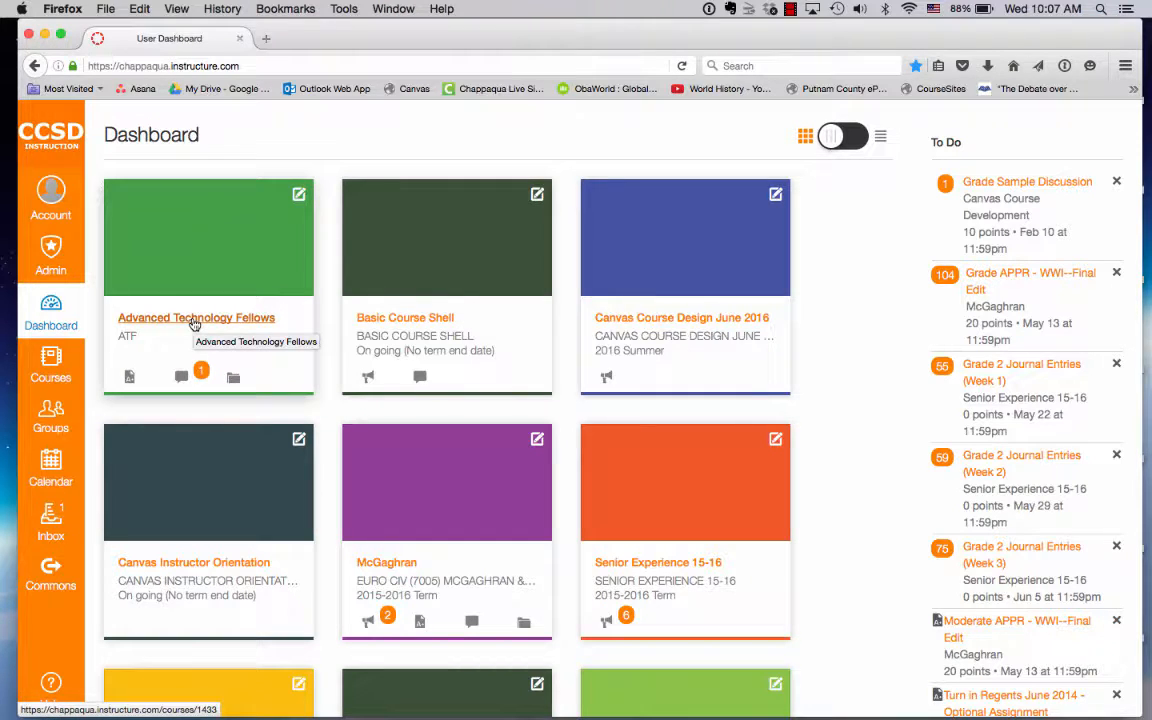
# Step: Open the modules list of the Advanced Technology Fellows course and look through the ATF Final Projects module
pyautogui.click(195, 320)
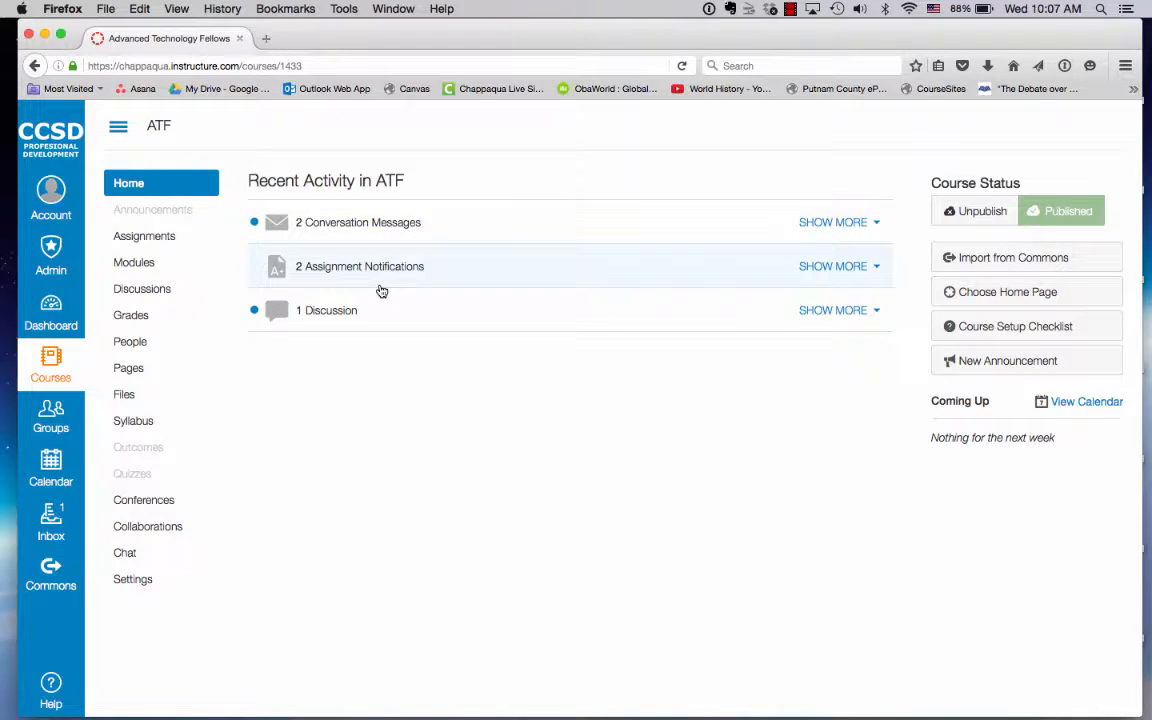
pyautogui.click(133, 268)
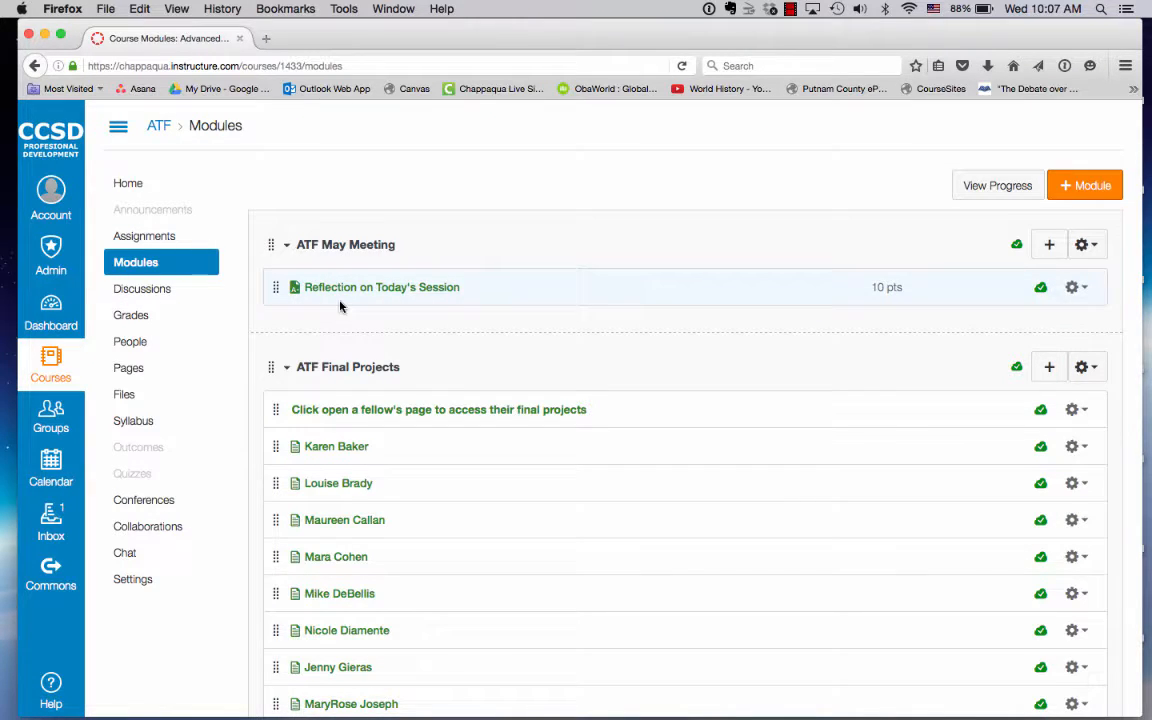
pyautogui.scroll(-2, 348, 322)
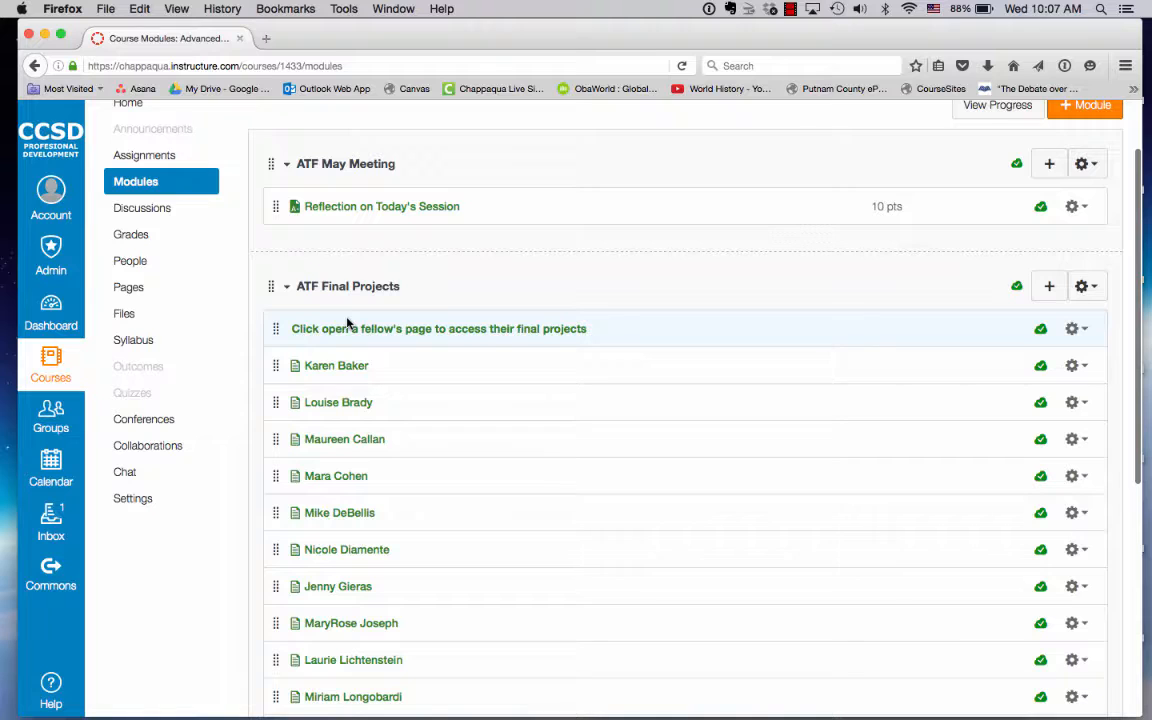
pyautogui.scroll(1, 348, 322)
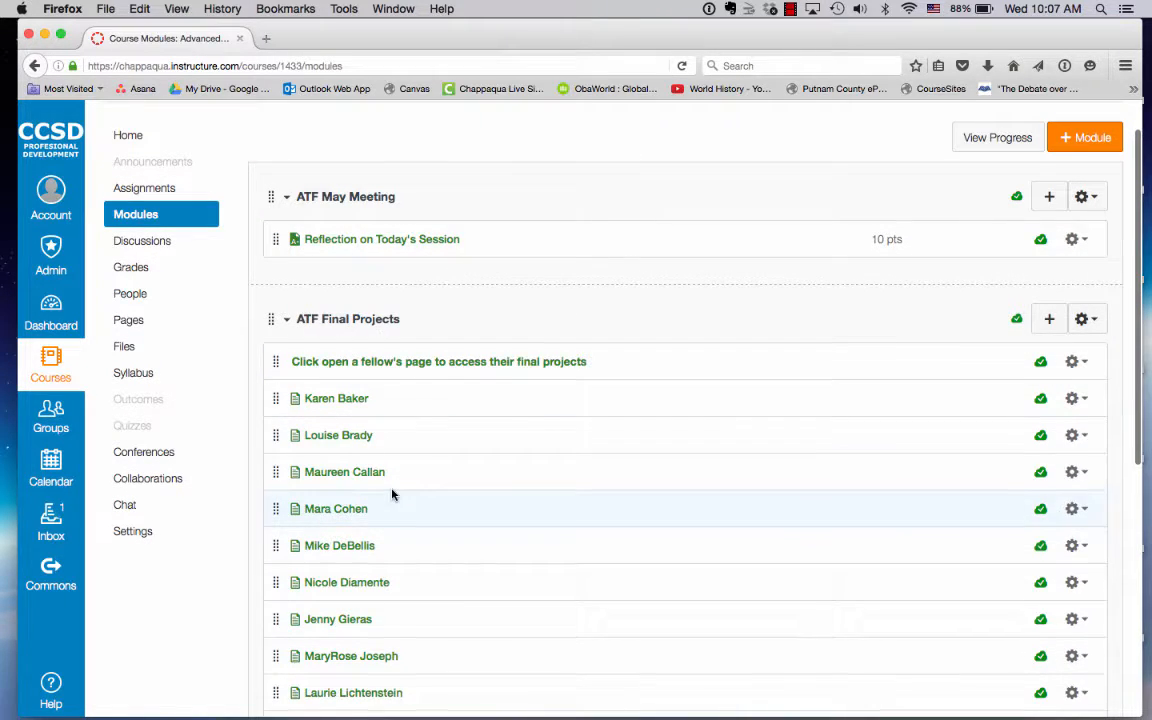
pyautogui.scroll(-4, 391, 491)
pyautogui.scroll(-6, 393, 495)
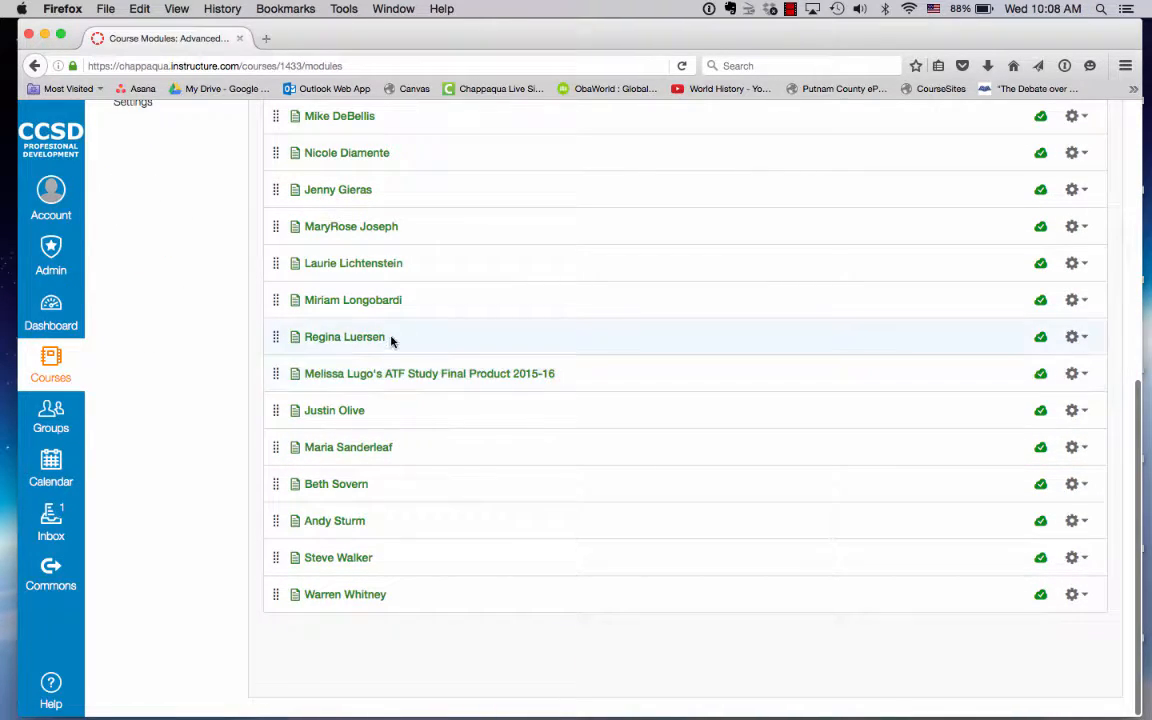
pyautogui.scroll(10, 391, 341)
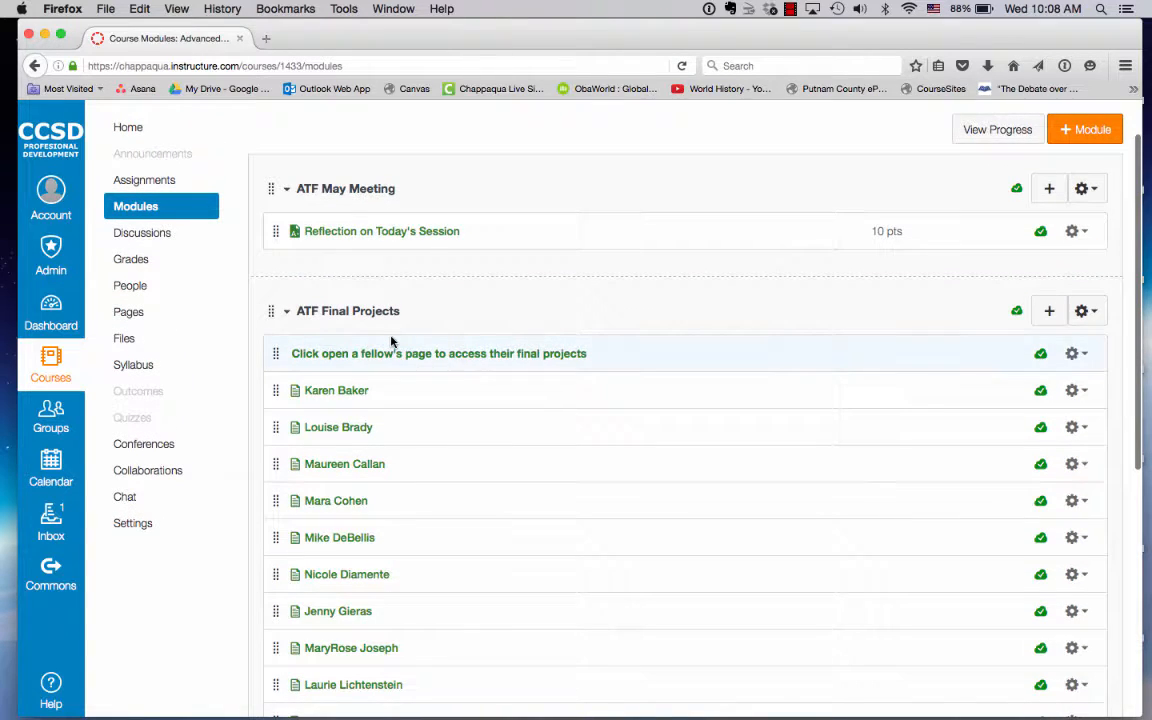
# Step: Open the first fellow's page in the ATF Final Projects module for editing and place the cursor in its body
pyautogui.click(339, 395)
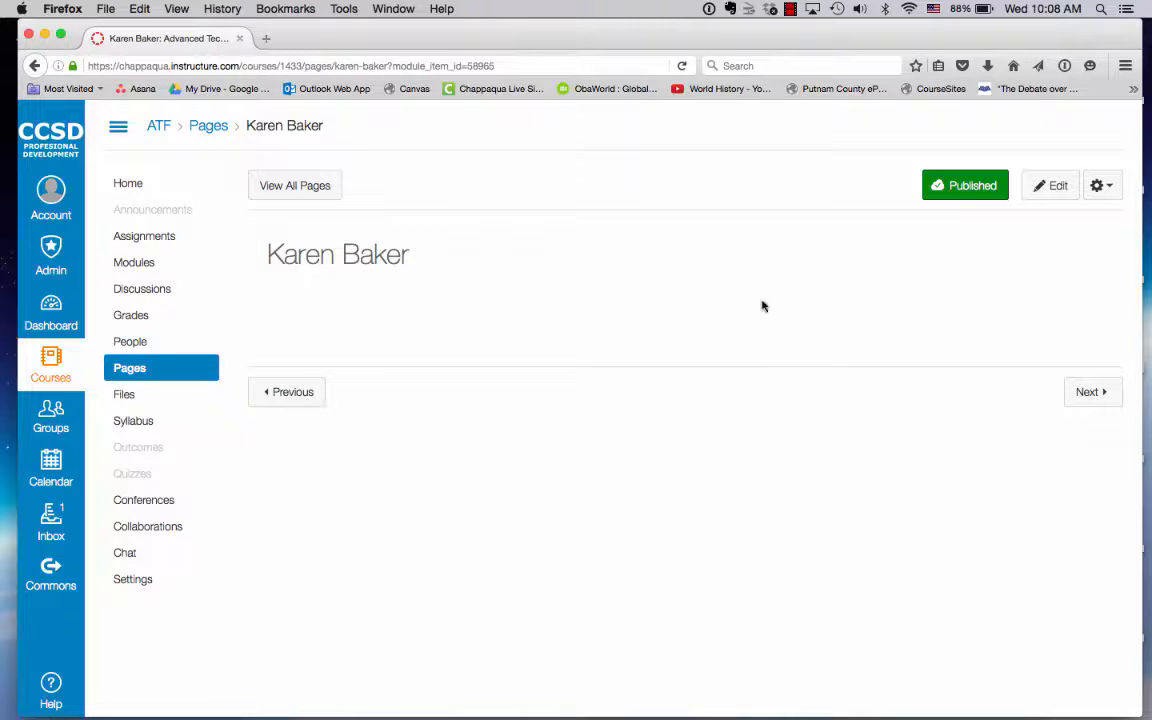
pyautogui.click(1057, 192)
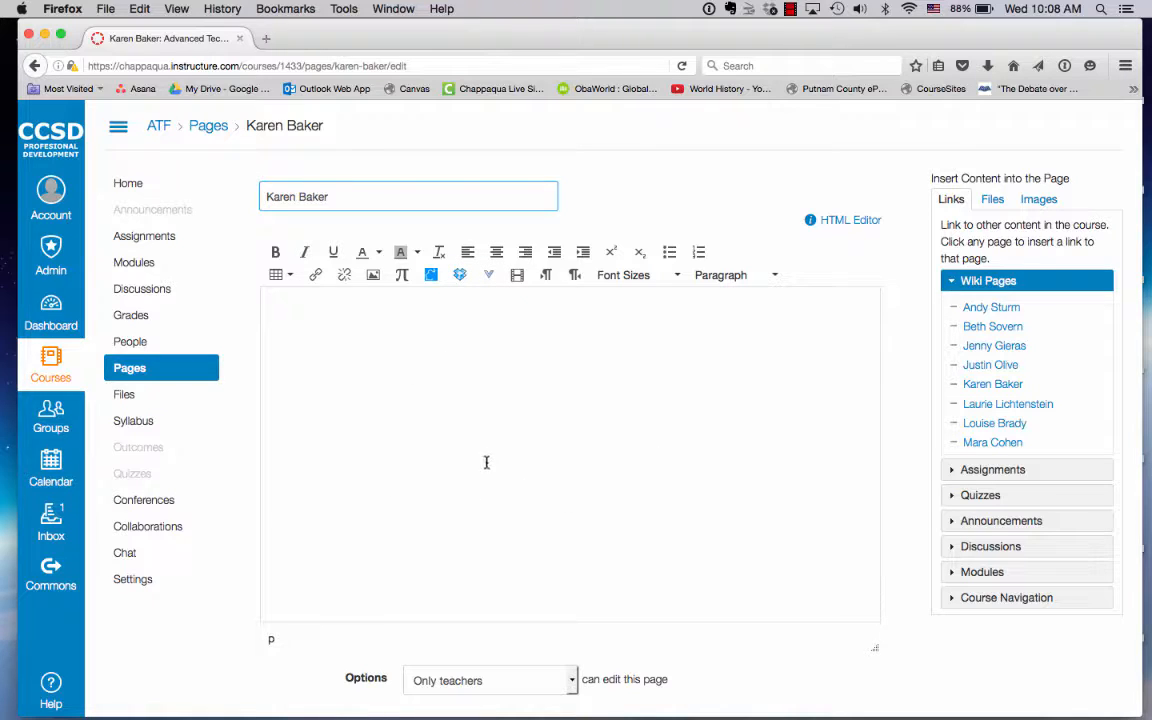
pyautogui.click(333, 326)
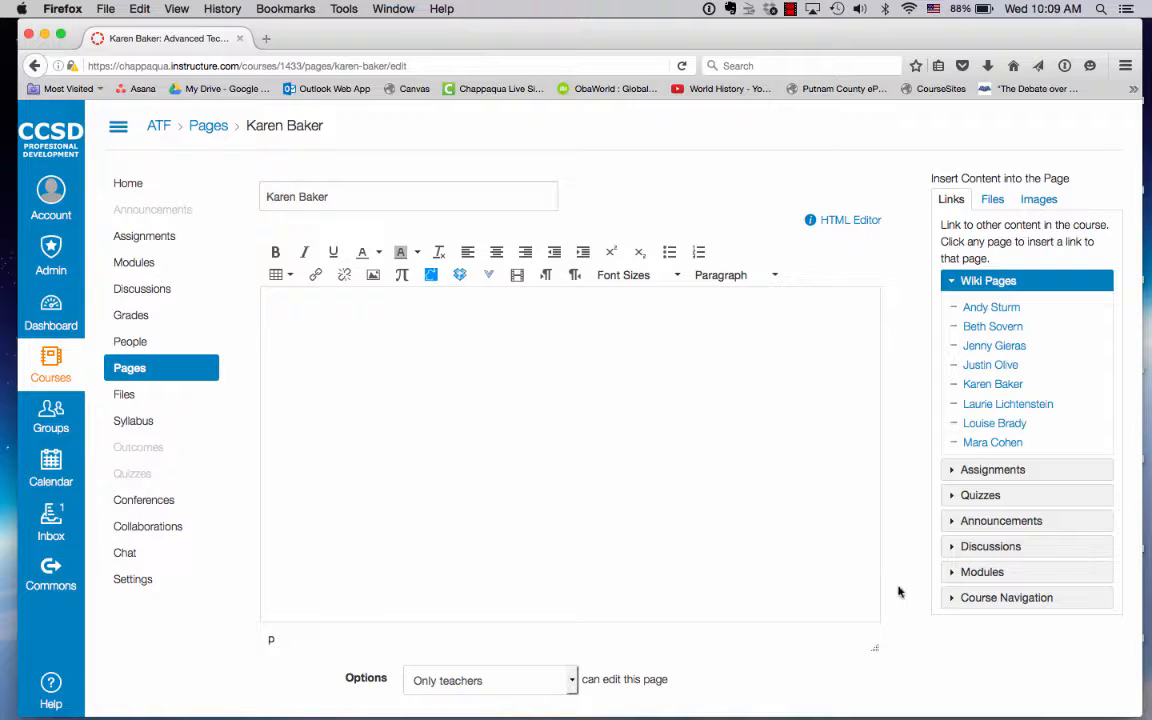
pyautogui.scroll(-2, 898, 591)
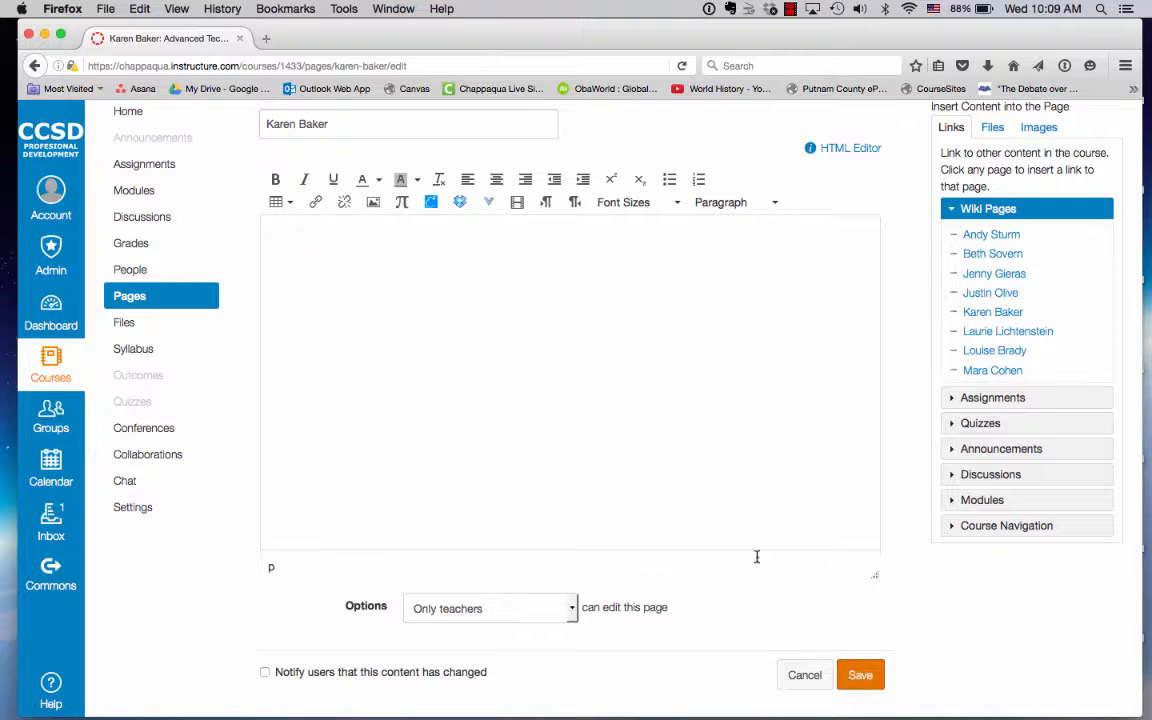
pyautogui.scroll(2, 717, 404)
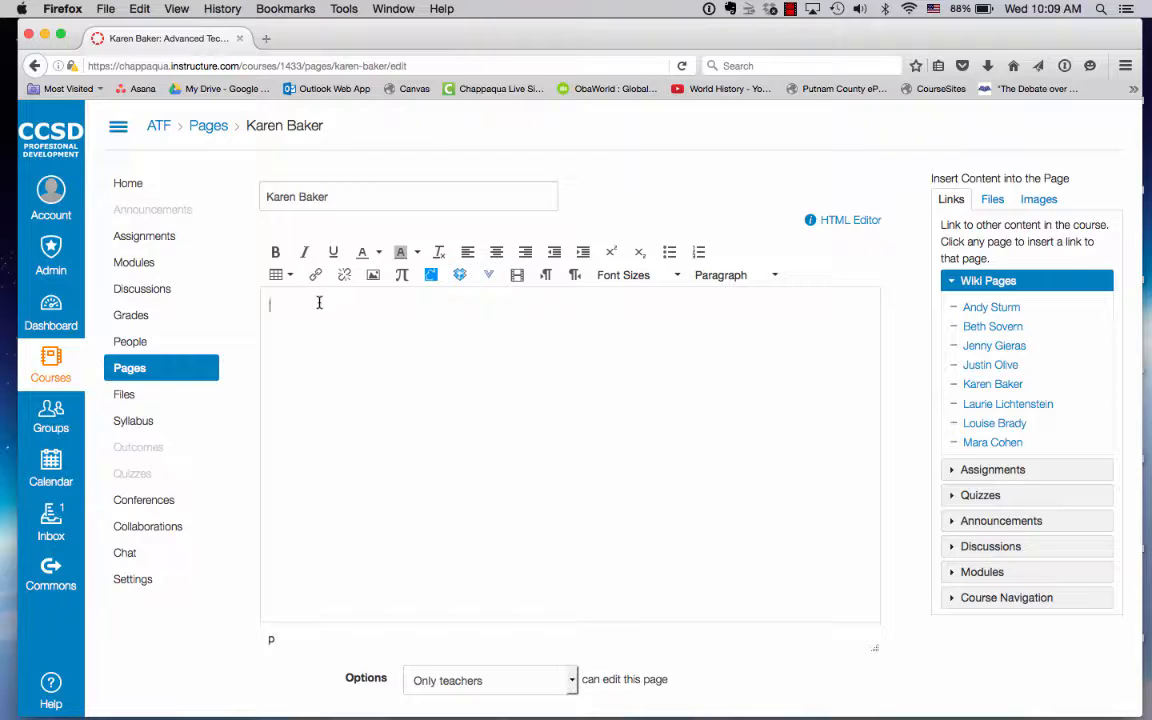
# Step: Write "Here is my ATF Final Project in Canvas!" and, as a second paragraph, "I hope you like it."
pyautogui.write('Here is my ATF Final Project')
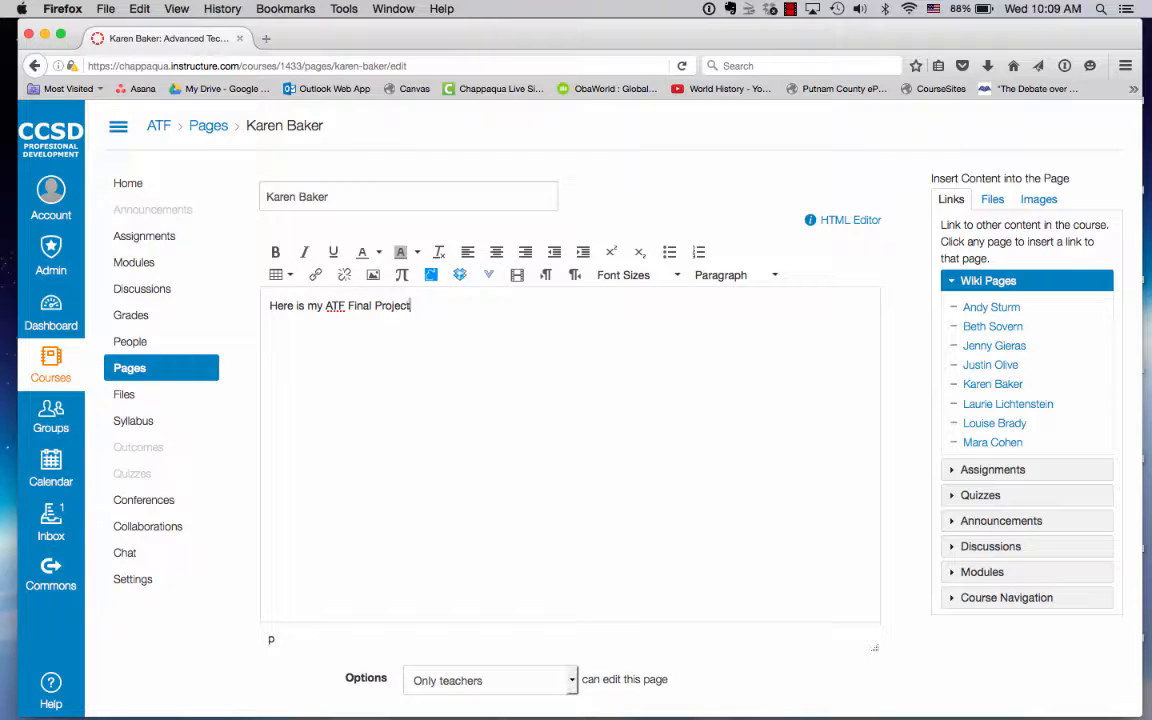
pyautogui.write(' in ')
pyautogui.write('Canvas!')
pyautogui.write(' I hope you li')
pyautogui.write('ke i')
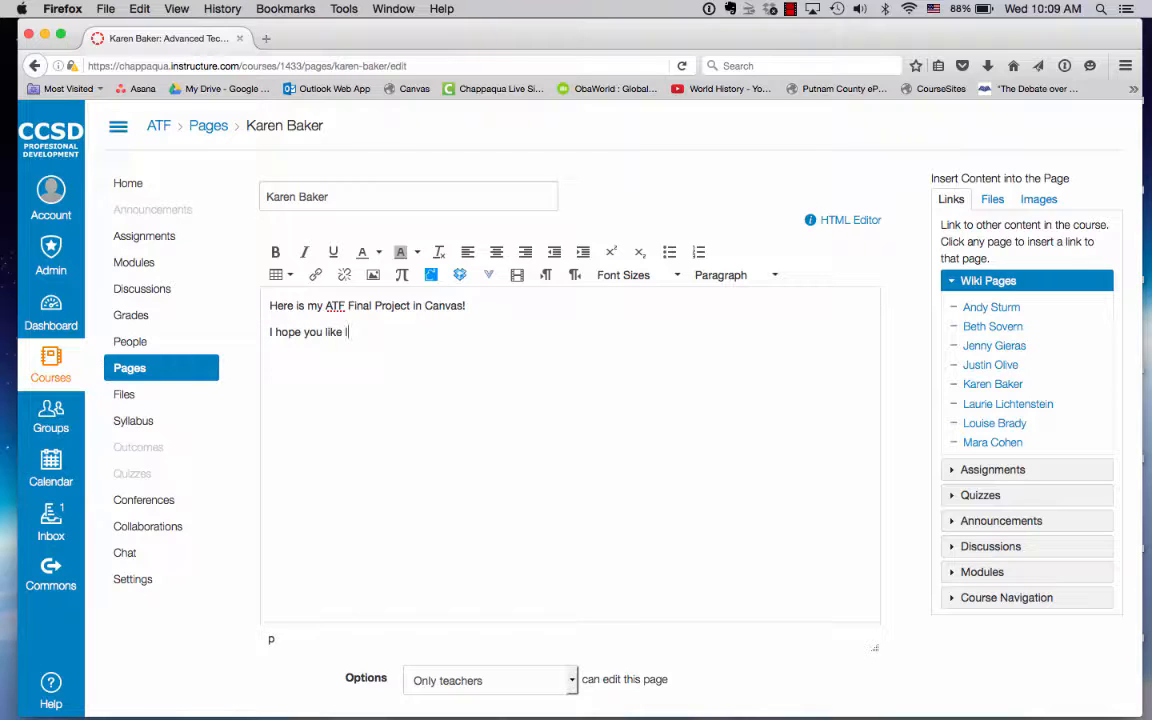
pyautogui.write('t.')
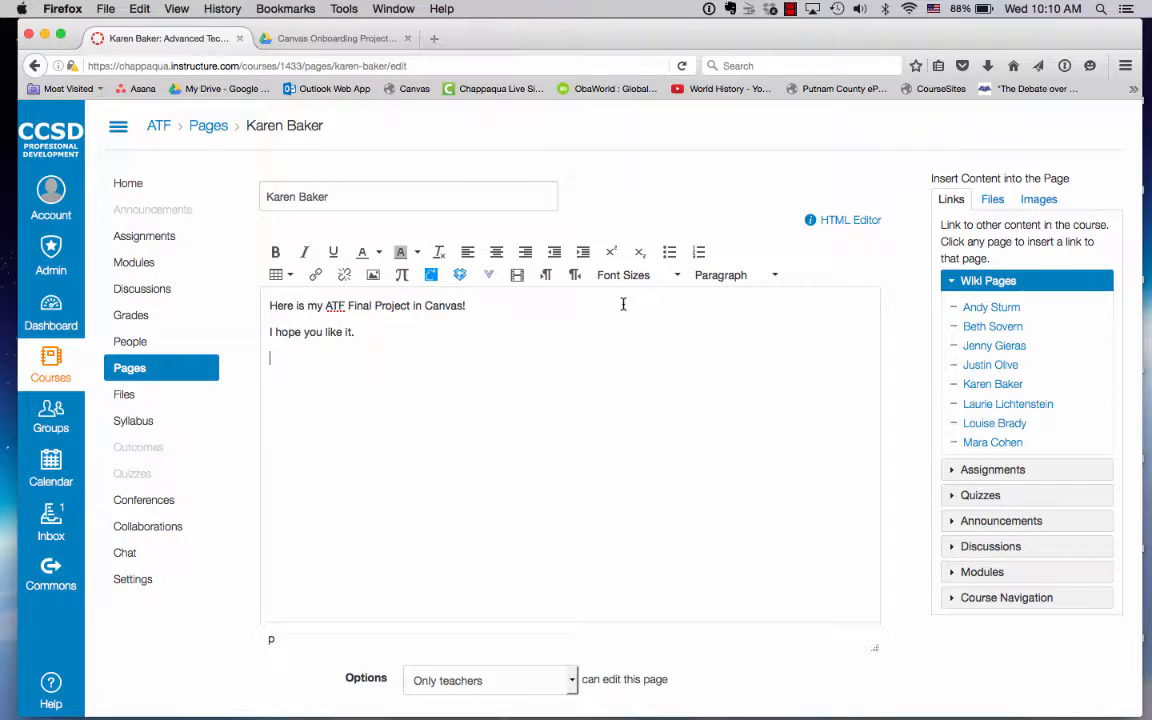
# Step: Switch to Google Drive, open the Canvas Onboarding Project document and bring up its sharing settings
pyautogui.click(339, 40)
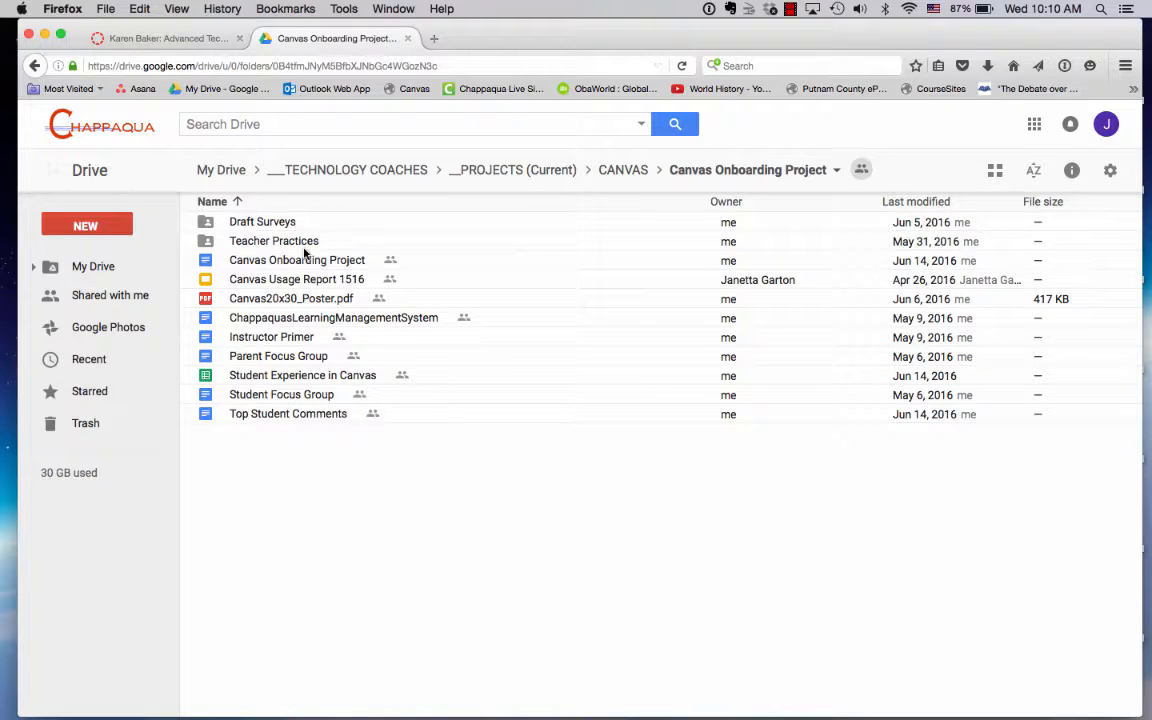
pyautogui.doubleClick(272, 261)
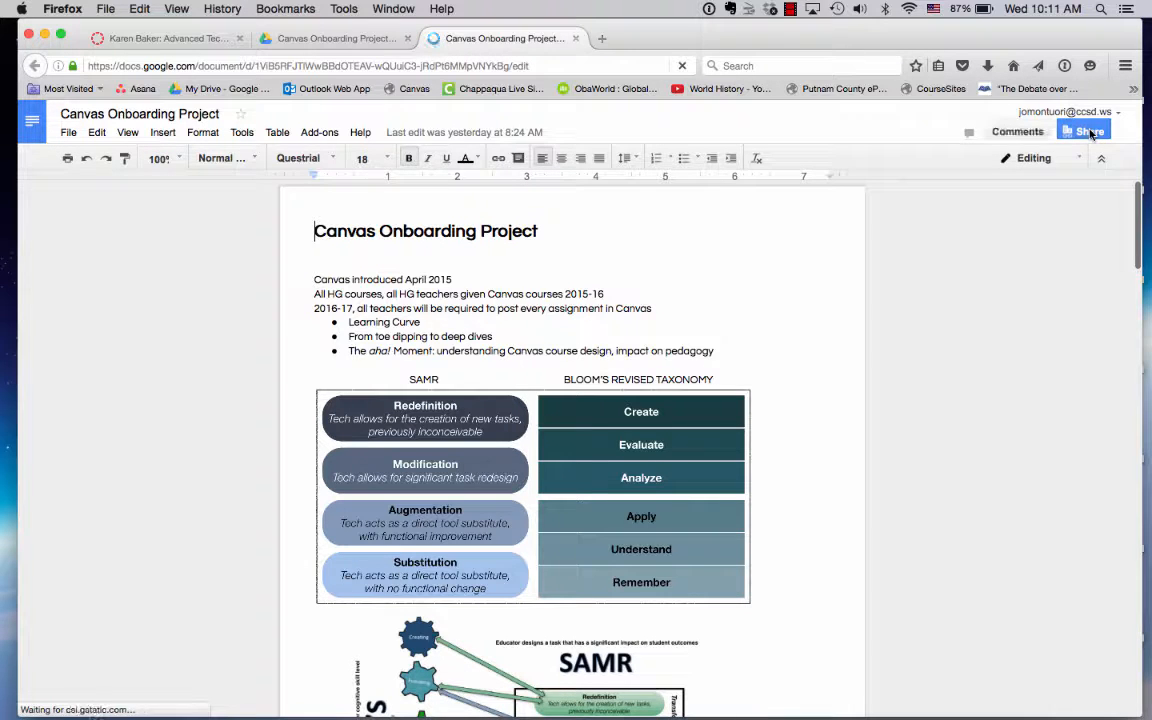
pyautogui.click(1089, 132)
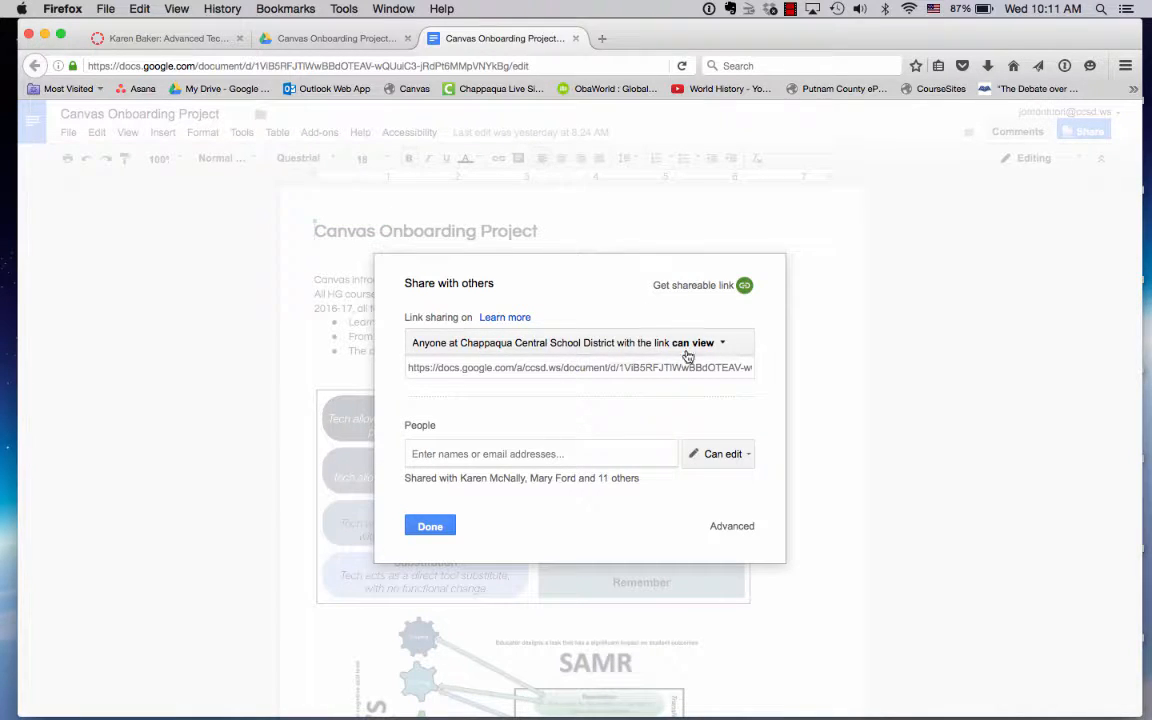
# Step: Check the document's link-sharing access options, copy its sharing link and close the sharing settings
pyautogui.click(724, 345)
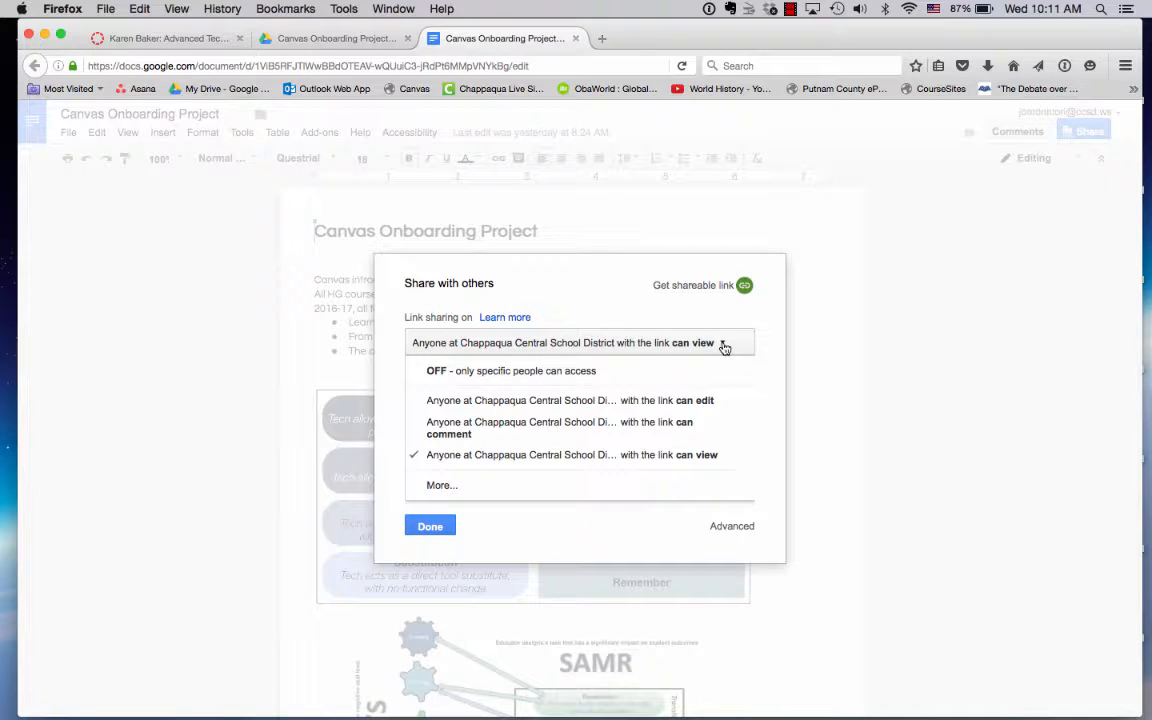
pyautogui.click(724, 345)
pyautogui.click(720, 344)
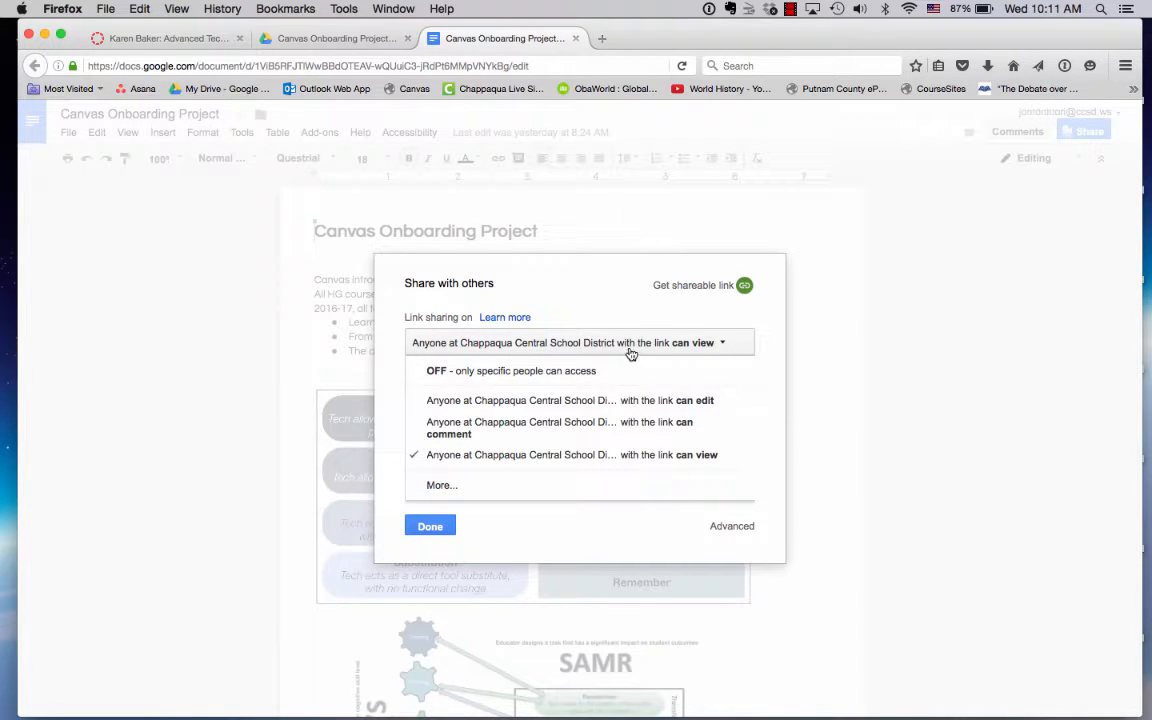
pyautogui.click(691, 344)
pyautogui.click(599, 367)
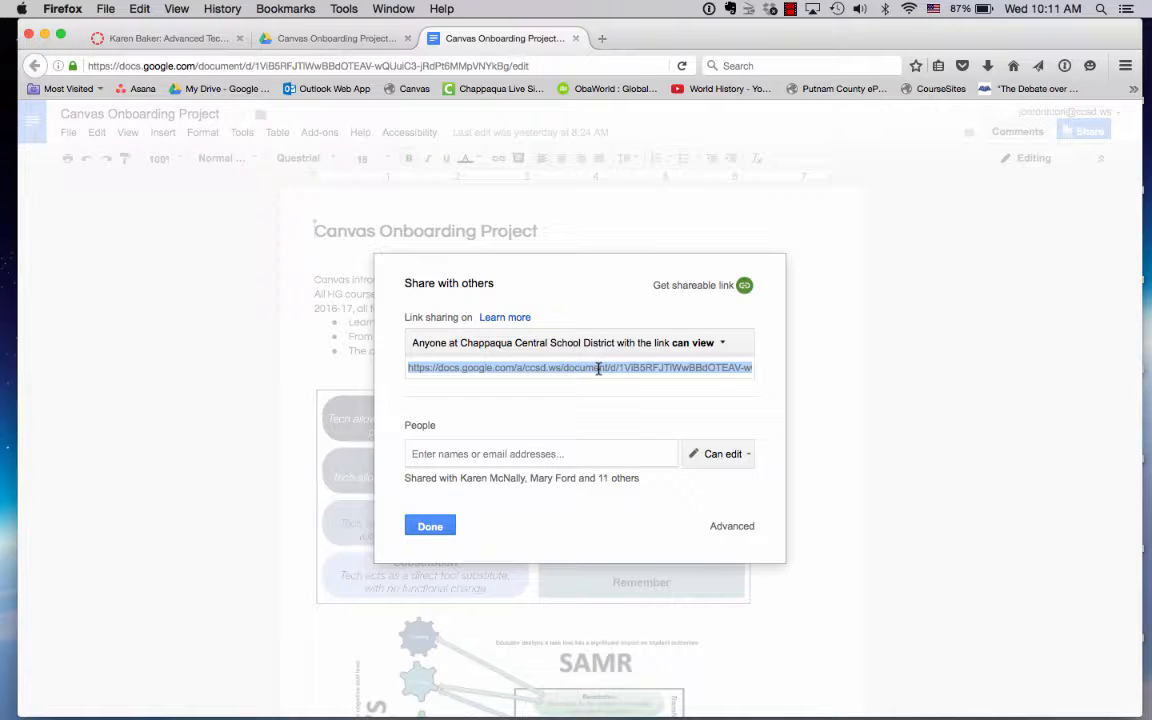
pyautogui.click(415, 530)
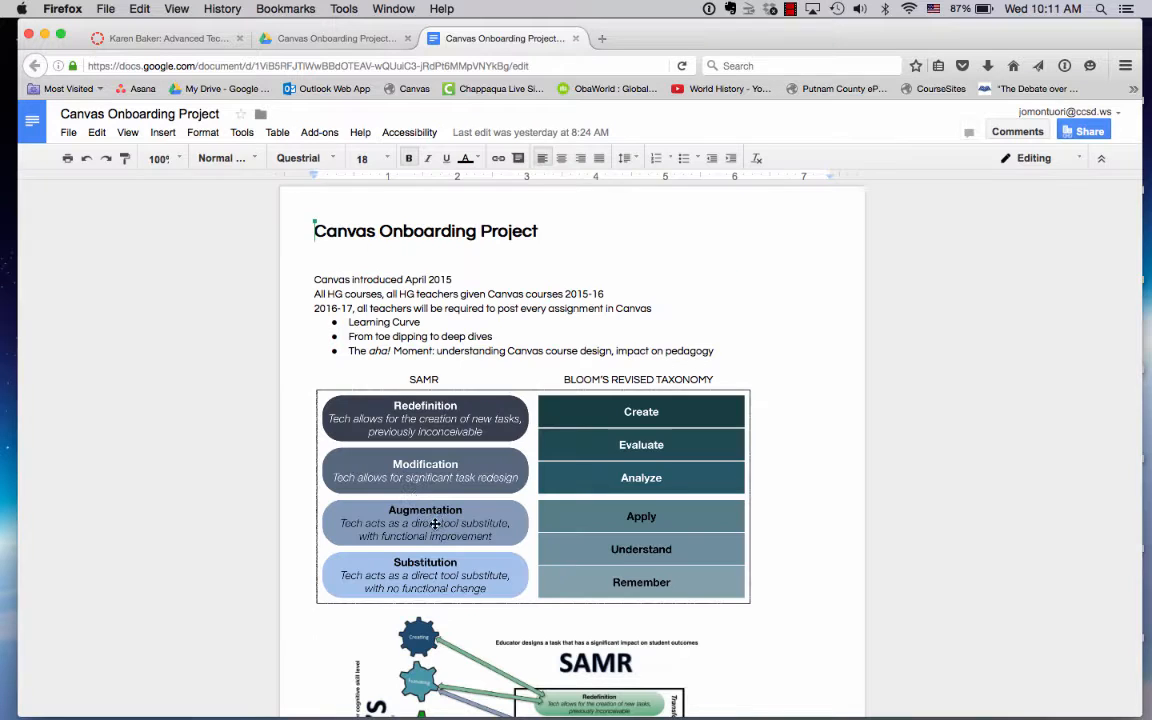
# Step: Return to the Canvas page being edited and add the line "Here is a Google Document with more information."
pyautogui.click(170, 40)
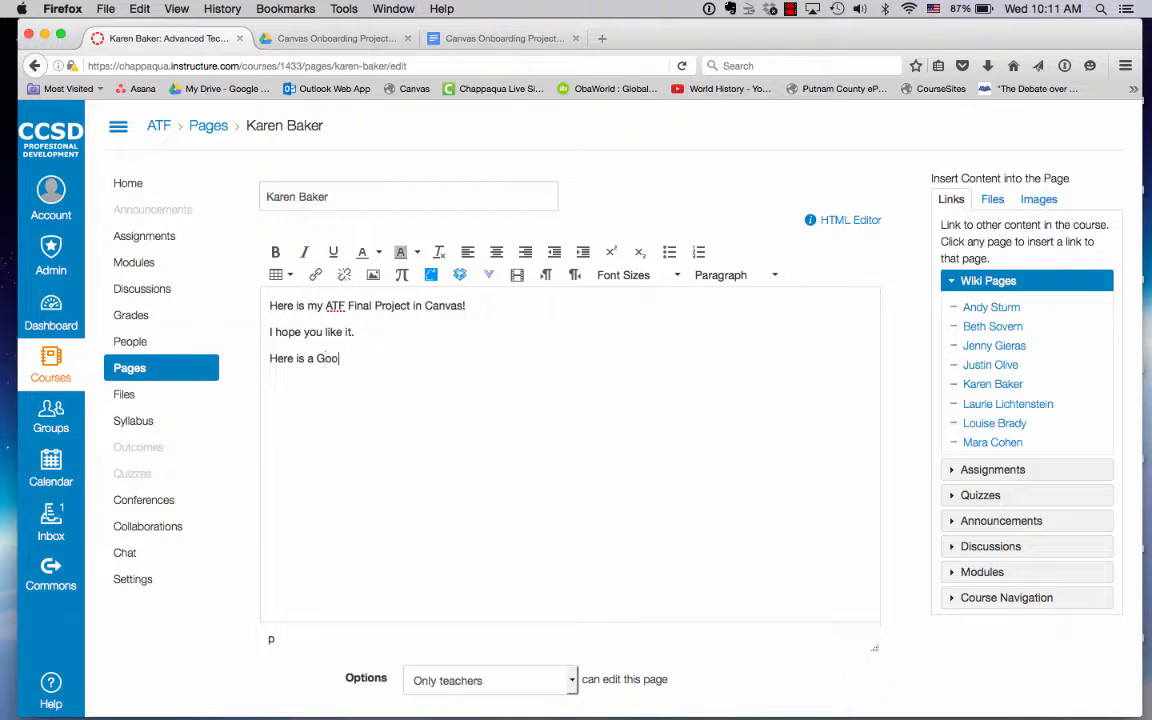
pyautogui.write('ument with m')
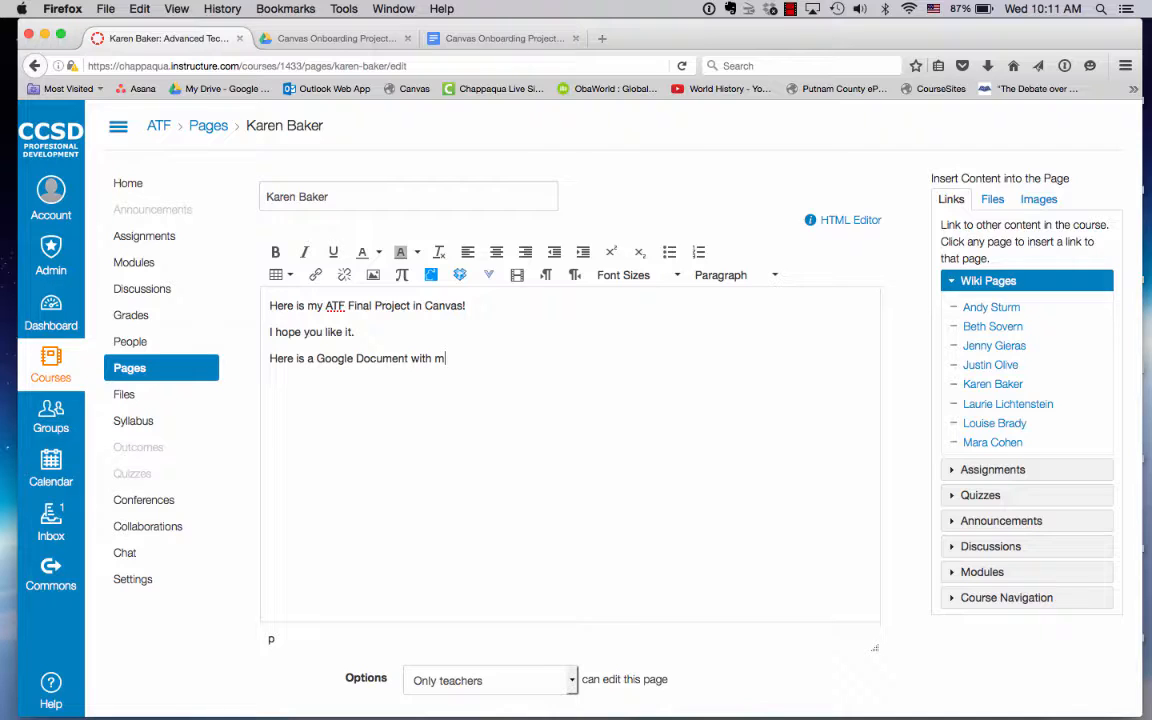
pyautogui.write('nformation.')
# Step: Link the whole line "Here is a Google Document with more information." to the copied Google Docs URL
pyautogui.press('super+shift+Left')
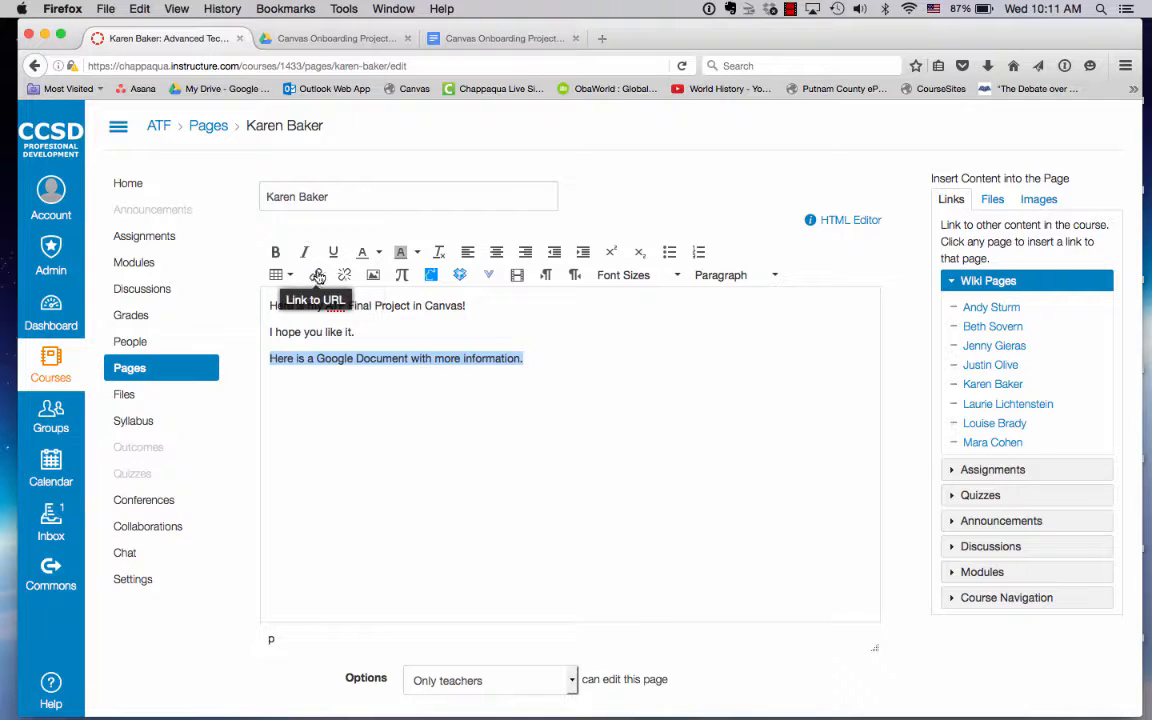
pyautogui.click(315, 275)
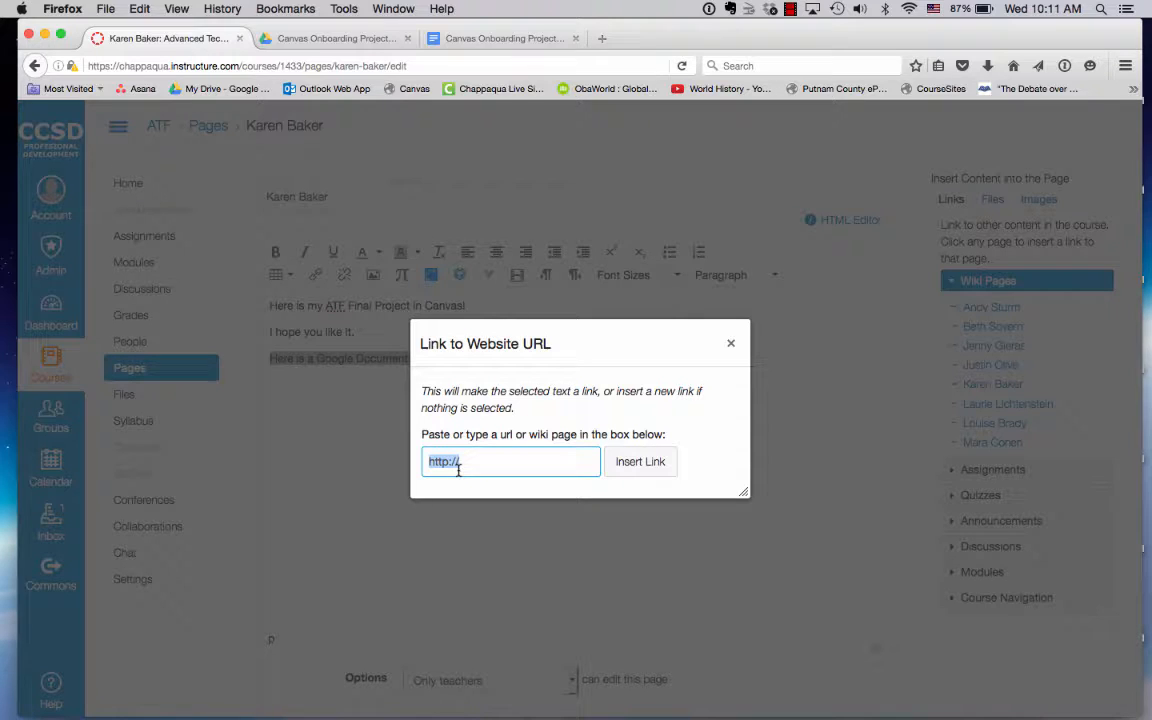
pyautogui.press('super+v')
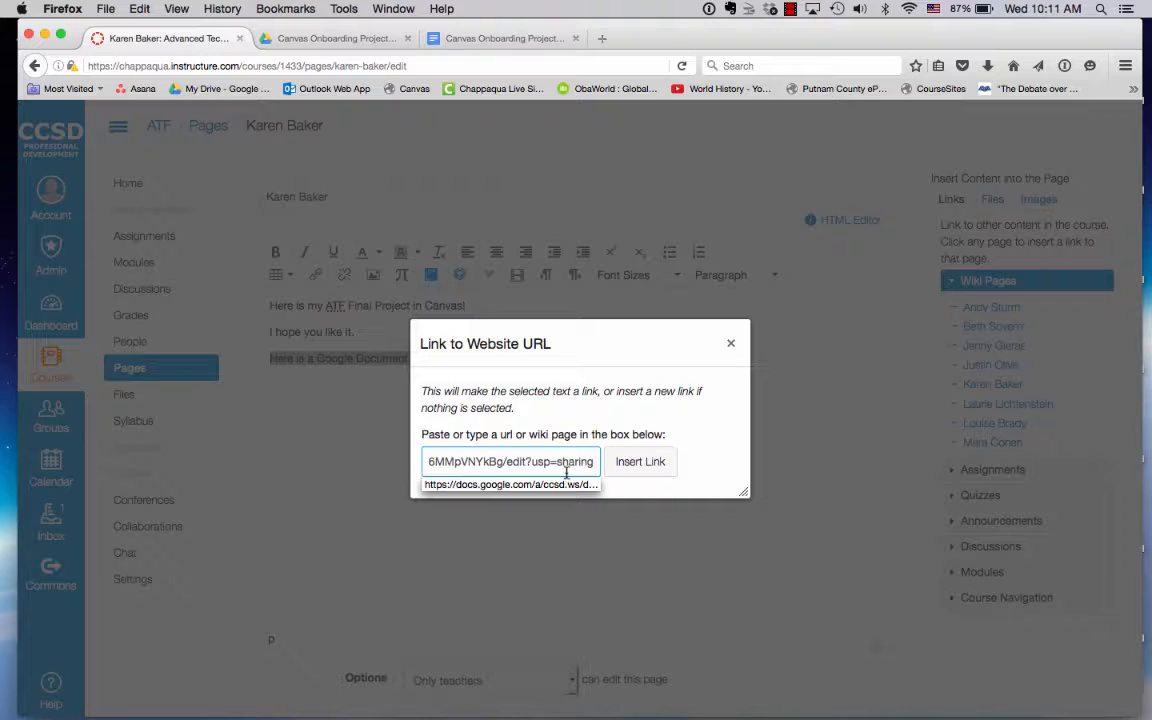
pyautogui.click(648, 464)
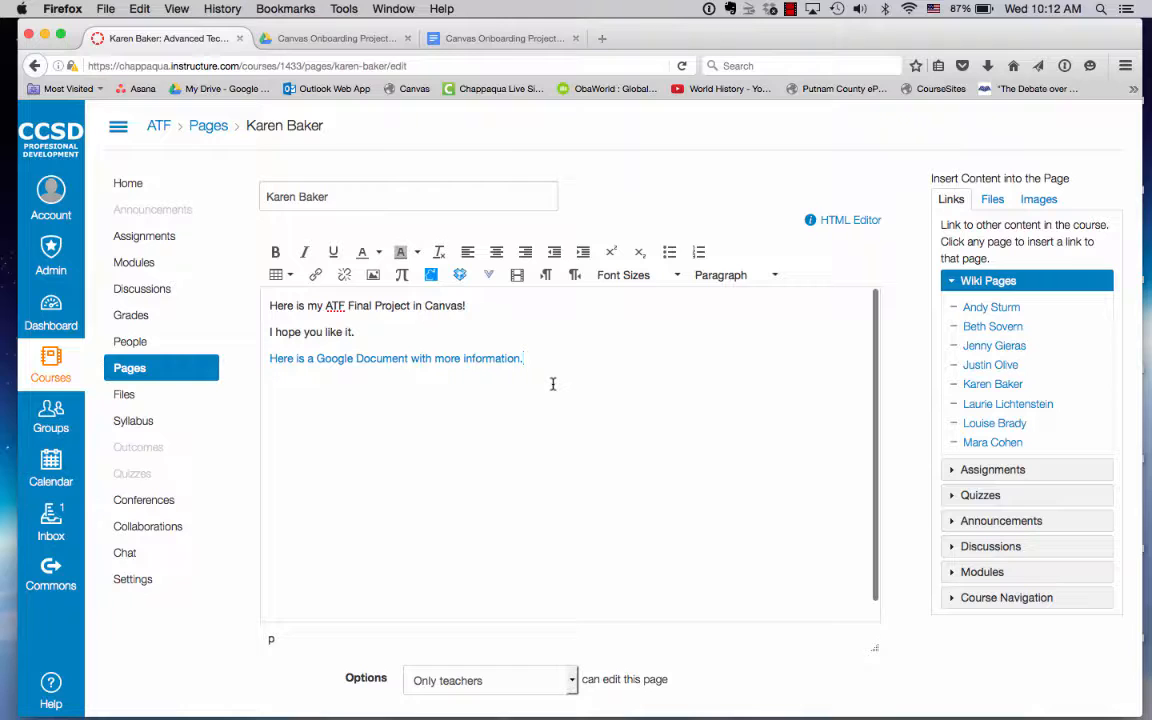
# Step: Insert the course file "Screen Shot 2016-06-14 at 9.59.13 PM.png" as an image on a new line below the link
pyautogui.press('Return')
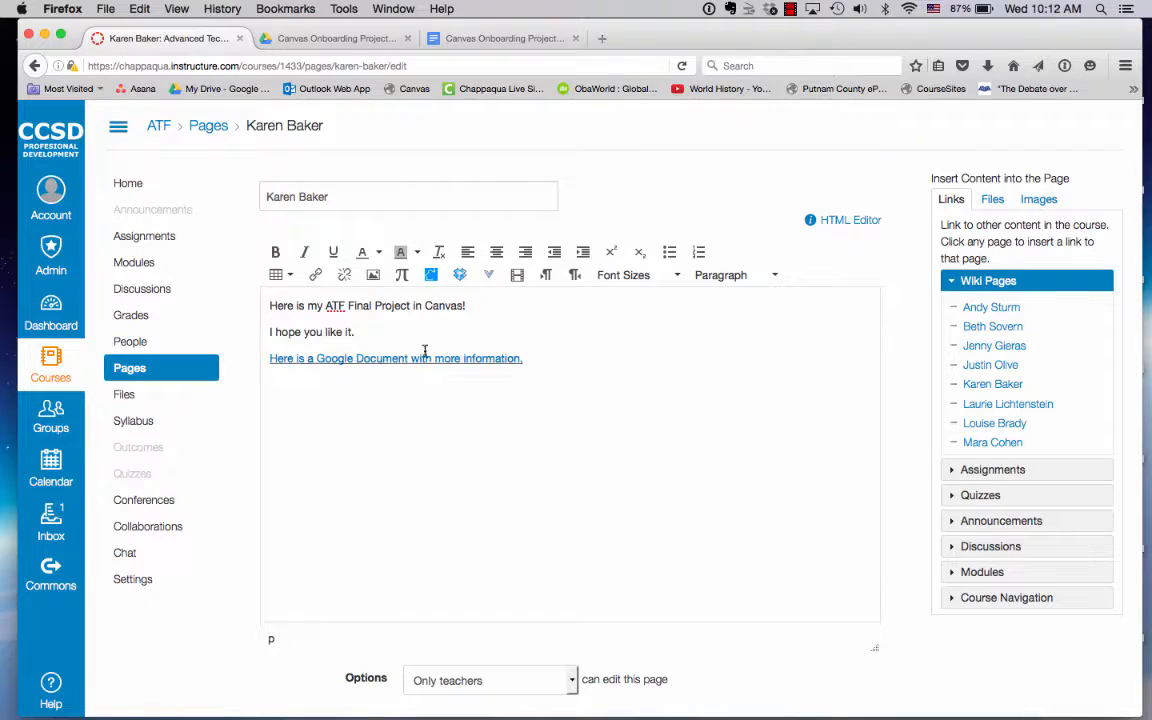
pyautogui.click(373, 275)
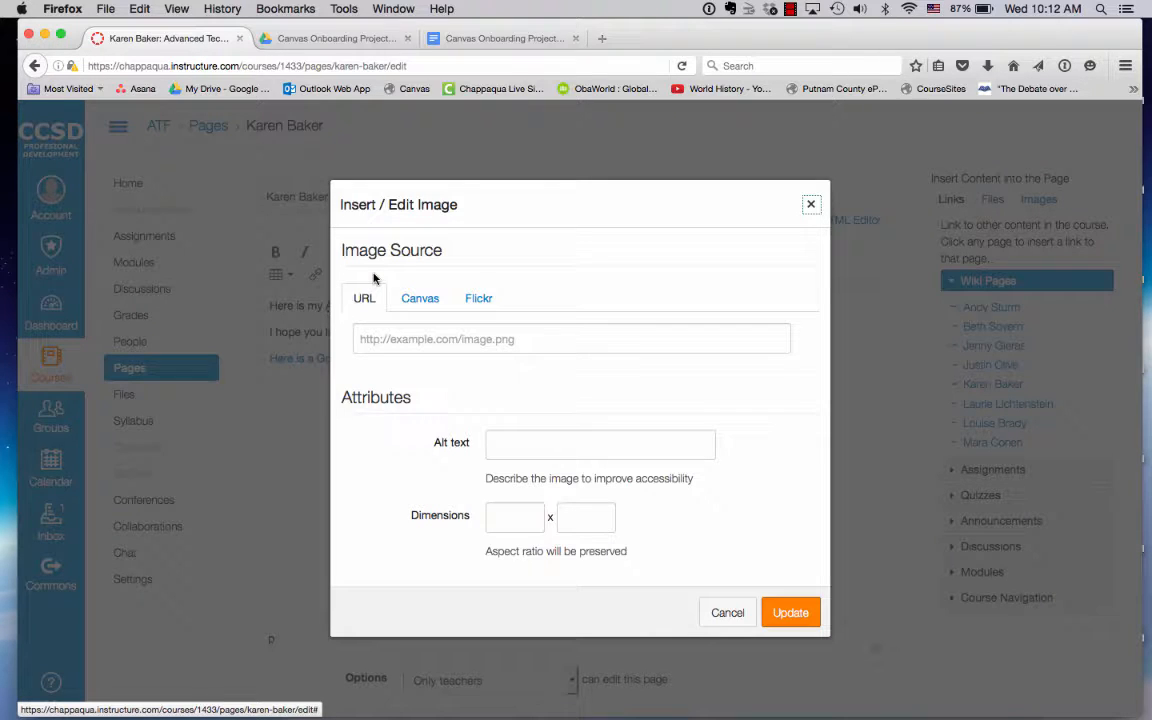
pyautogui.click(421, 300)
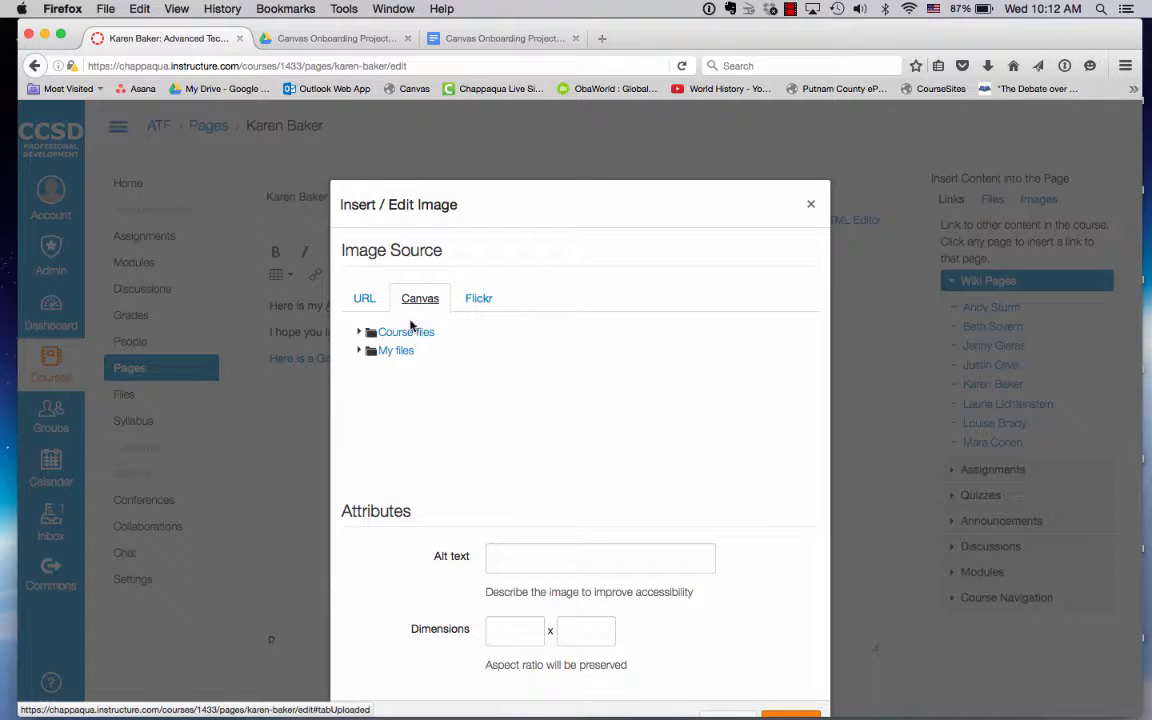
pyautogui.click(361, 334)
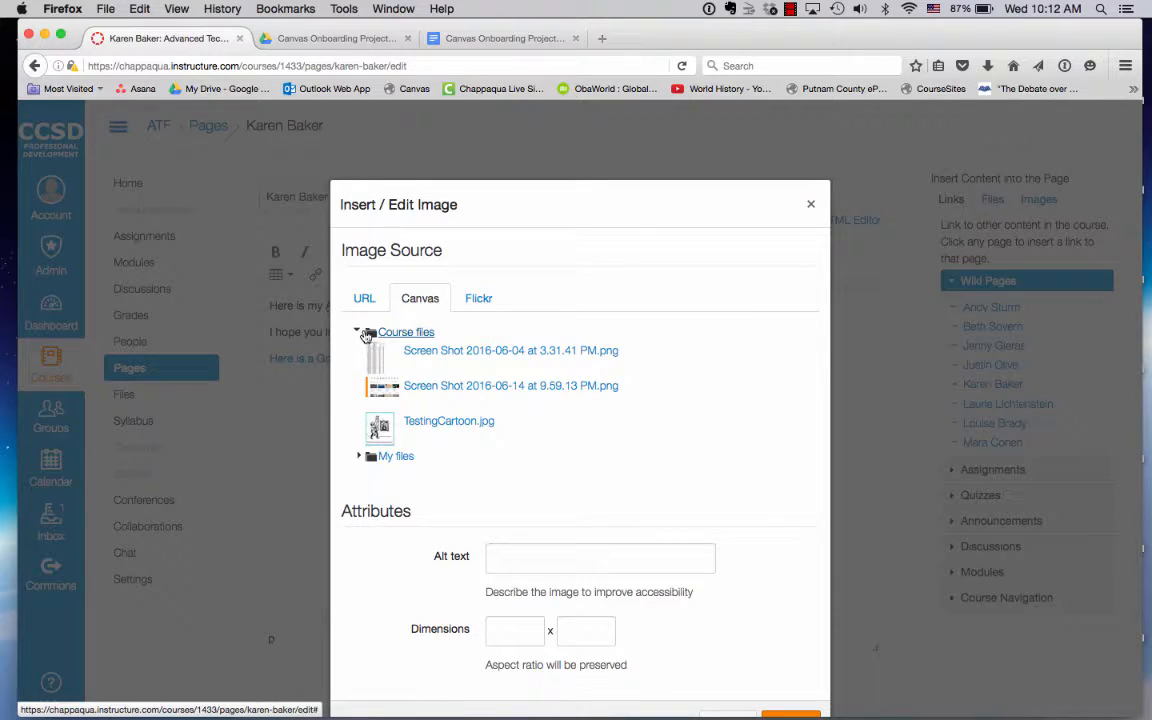
pyautogui.click(467, 388)
pyautogui.scroll(-3, 747, 617)
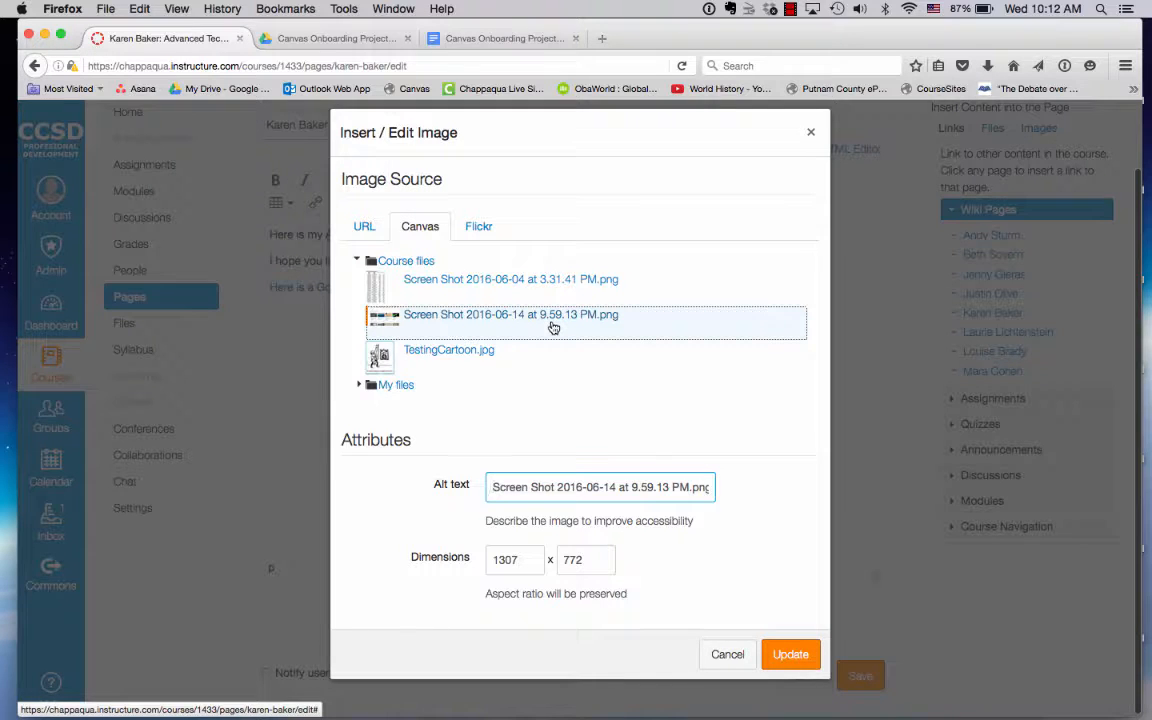
pyautogui.click(784, 653)
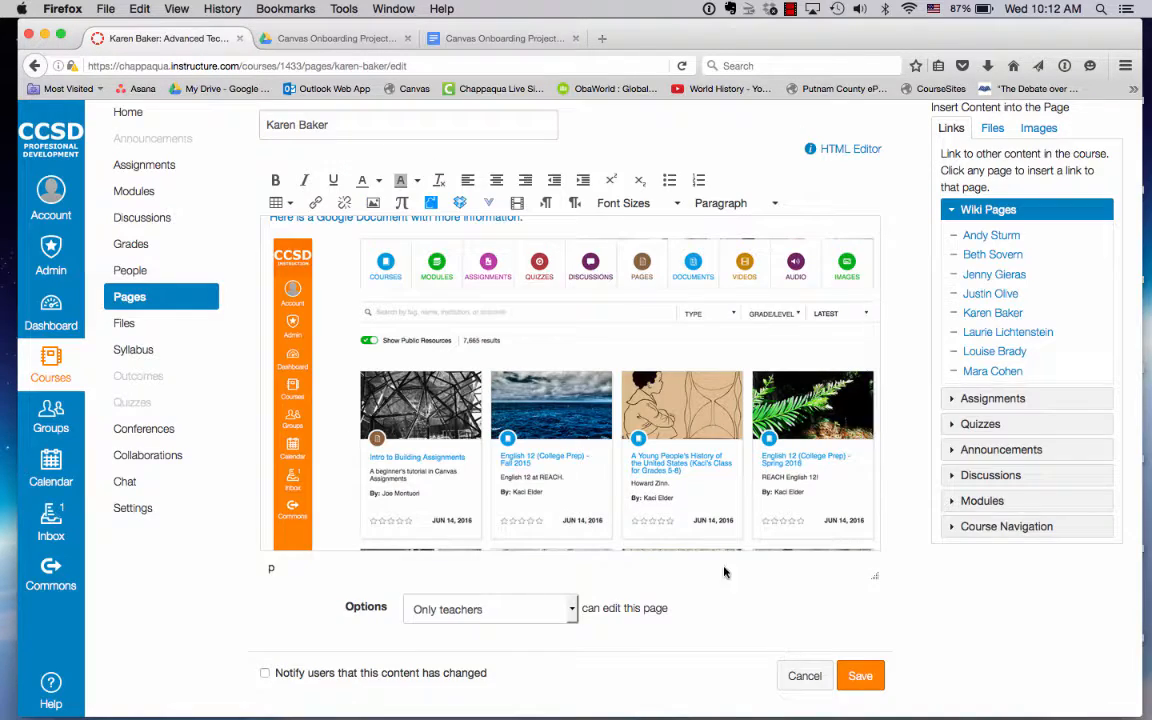
pyautogui.scroll(2, 560, 383)
pyautogui.scroll(-3, 561, 383)
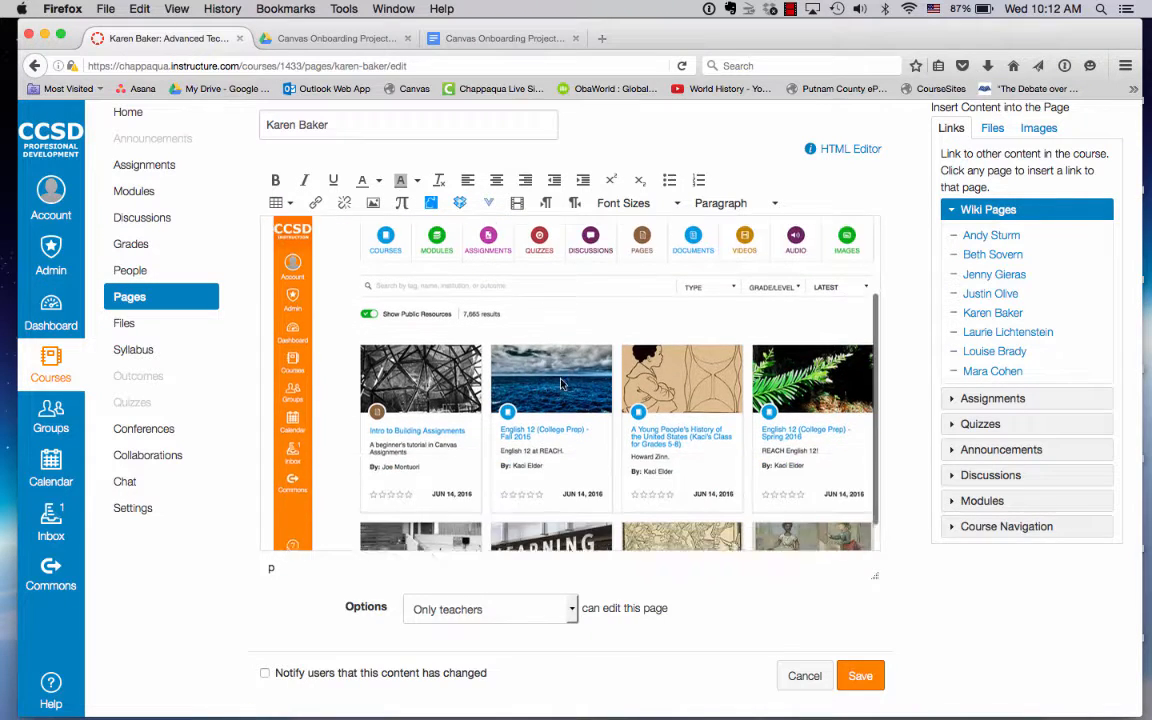
pyautogui.scroll(2, 561, 383)
pyautogui.scroll(-3, 561, 383)
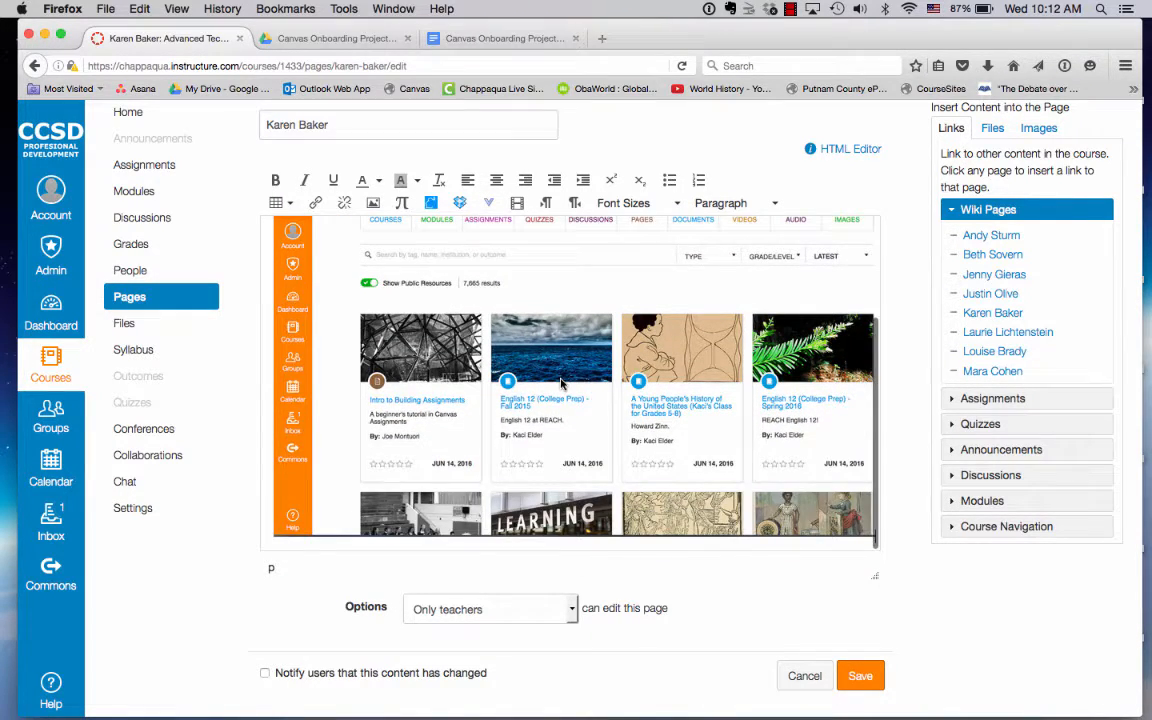
# Step: Review the page and the sidebar options for inserting course files and uploading a new image, cancelling the file selection
pyautogui.scroll(3, 561, 383)
pyautogui.scroll(-3, 561, 383)
pyautogui.scroll(3, 561, 383)
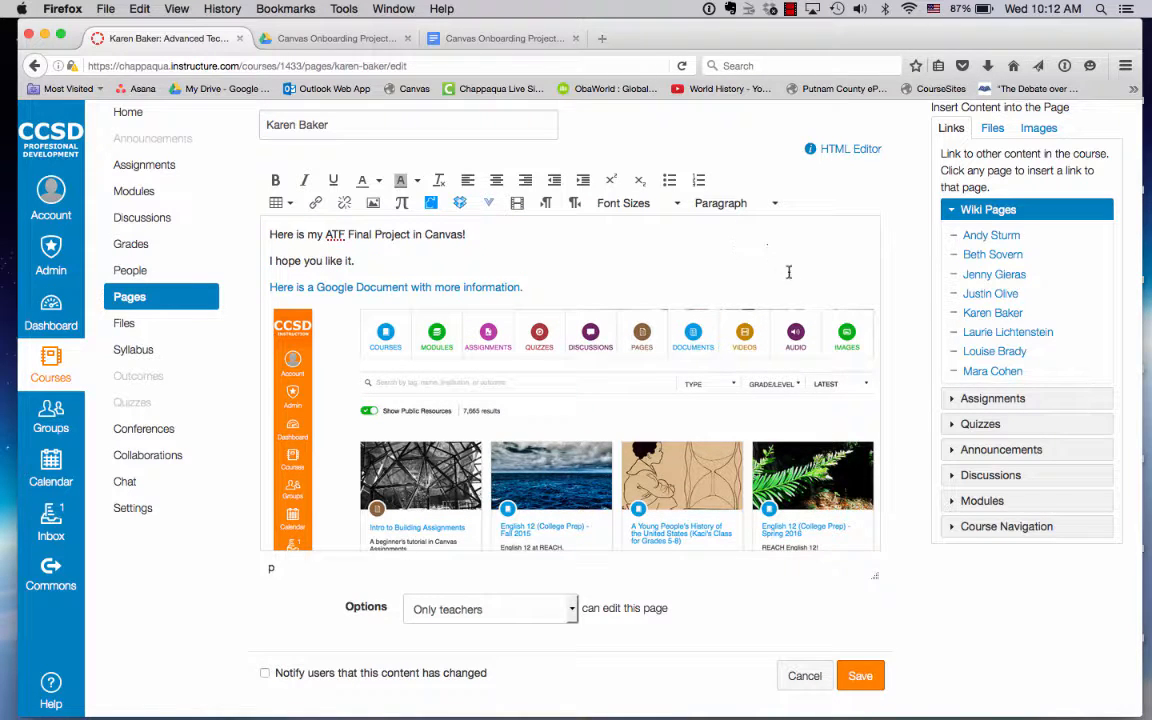
pyautogui.scroll(1, 1037, 135)
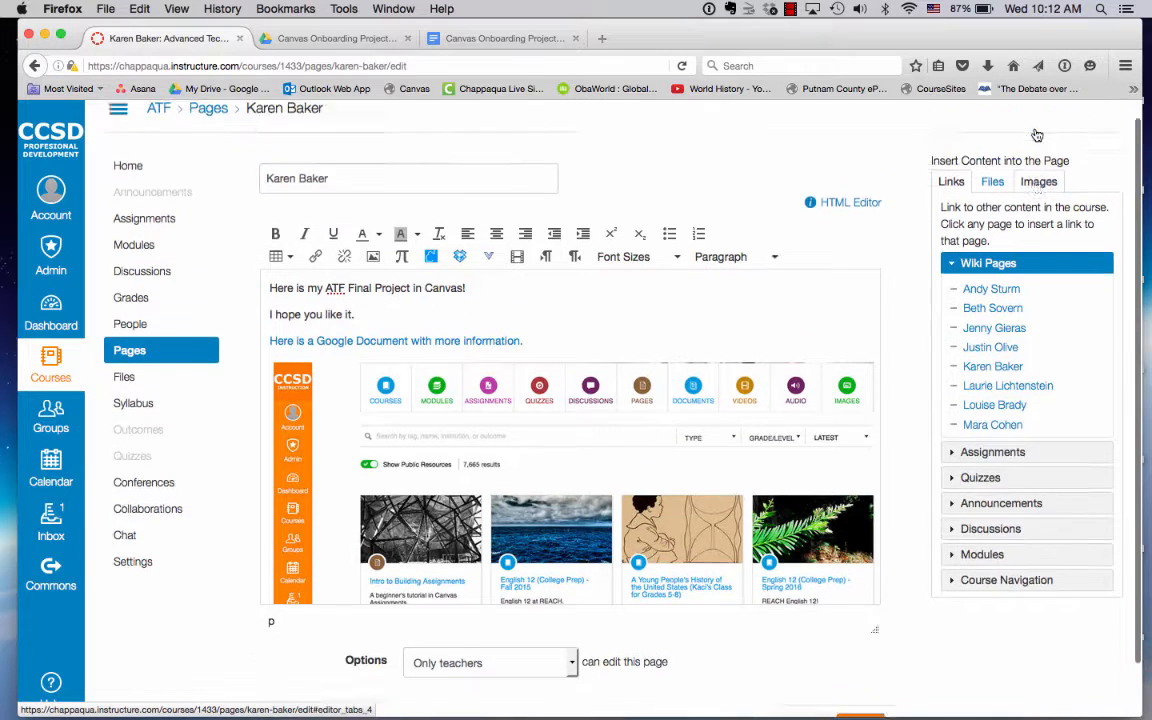
pyautogui.scroll(1, 1037, 135)
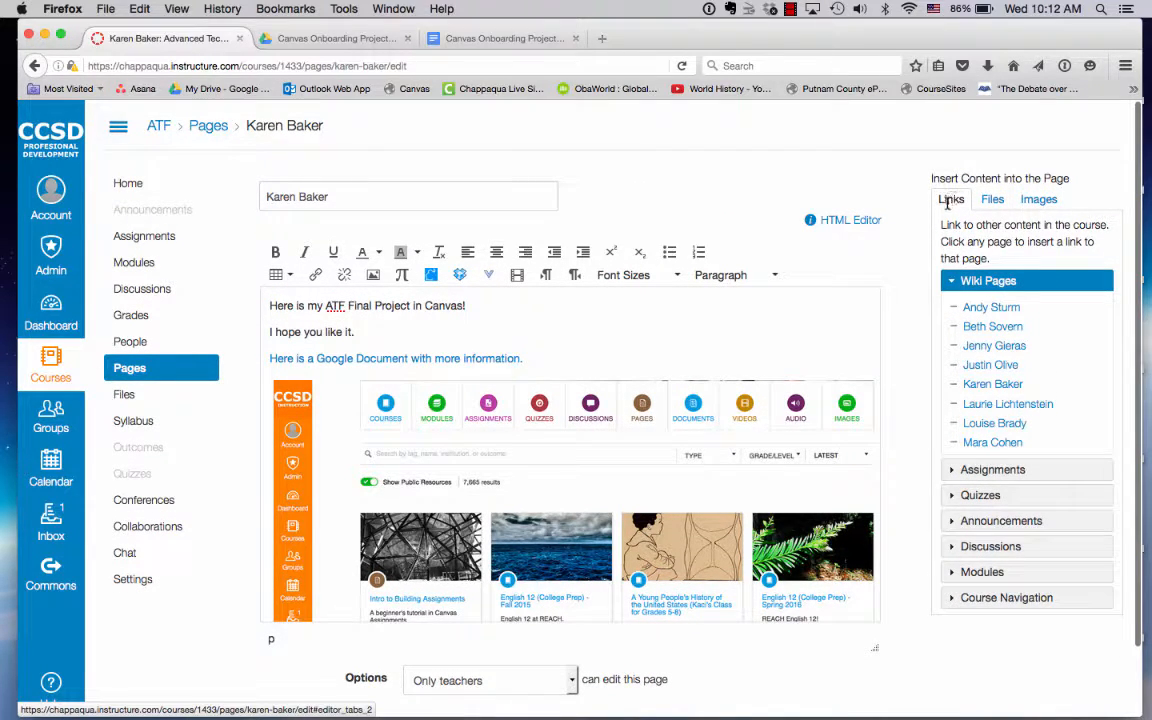
pyautogui.click(992, 200)
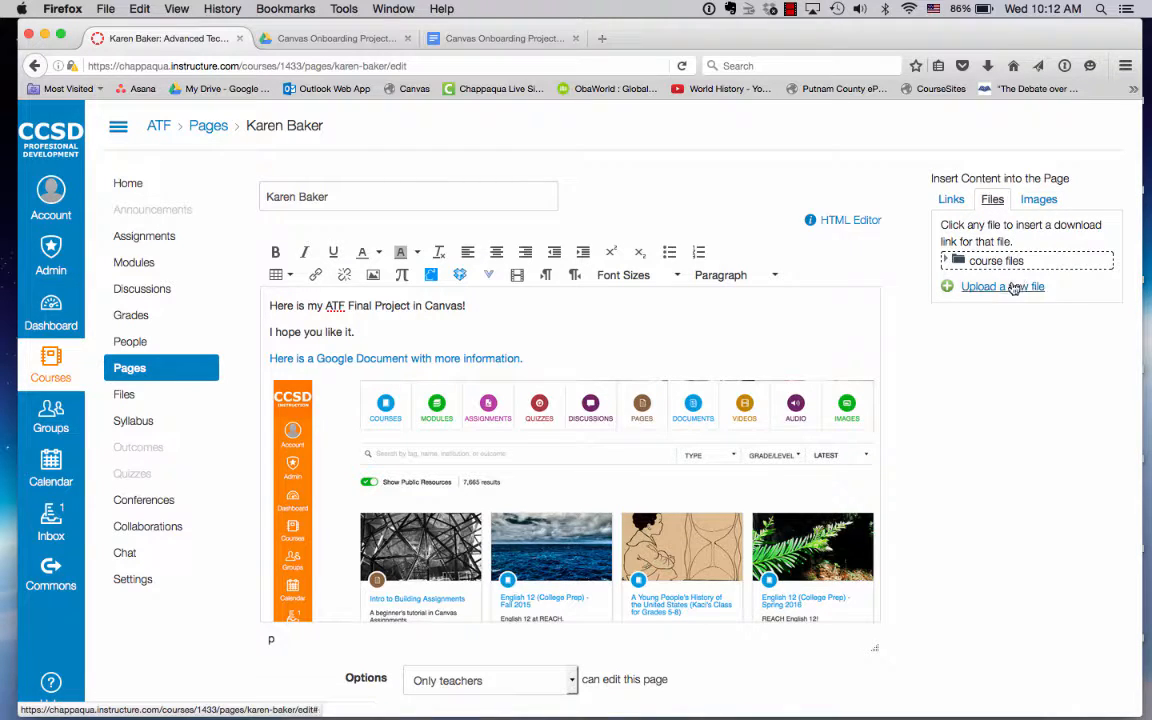
pyautogui.click(1040, 200)
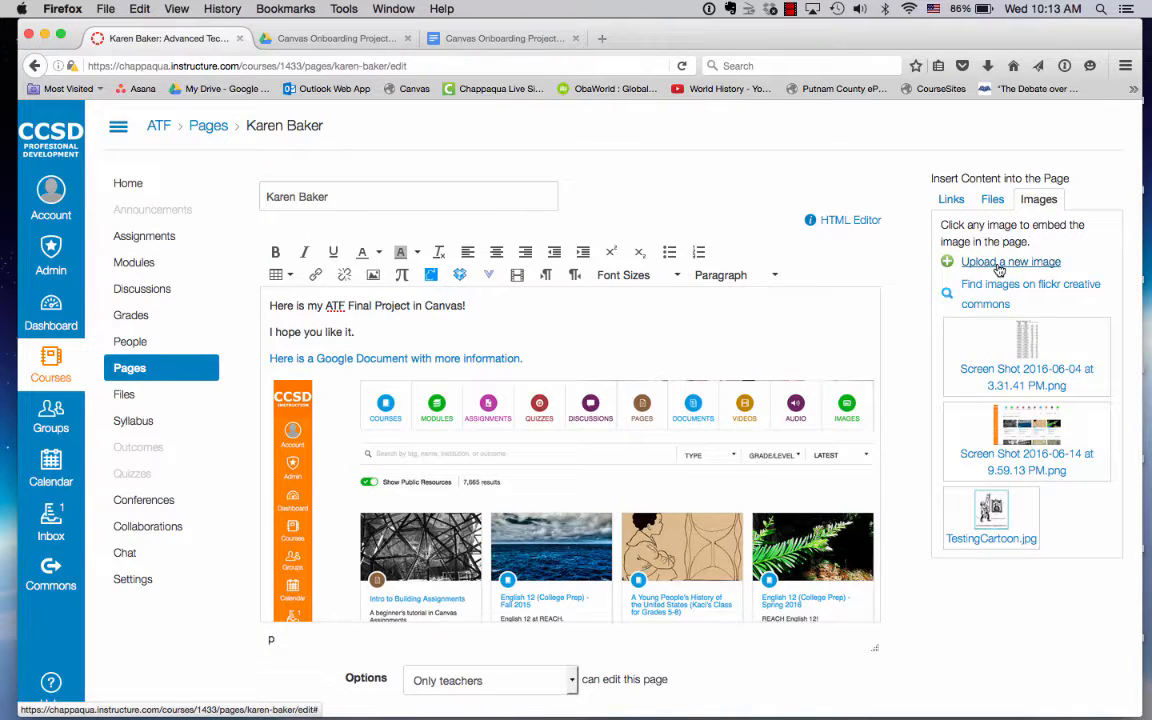
pyautogui.click(998, 265)
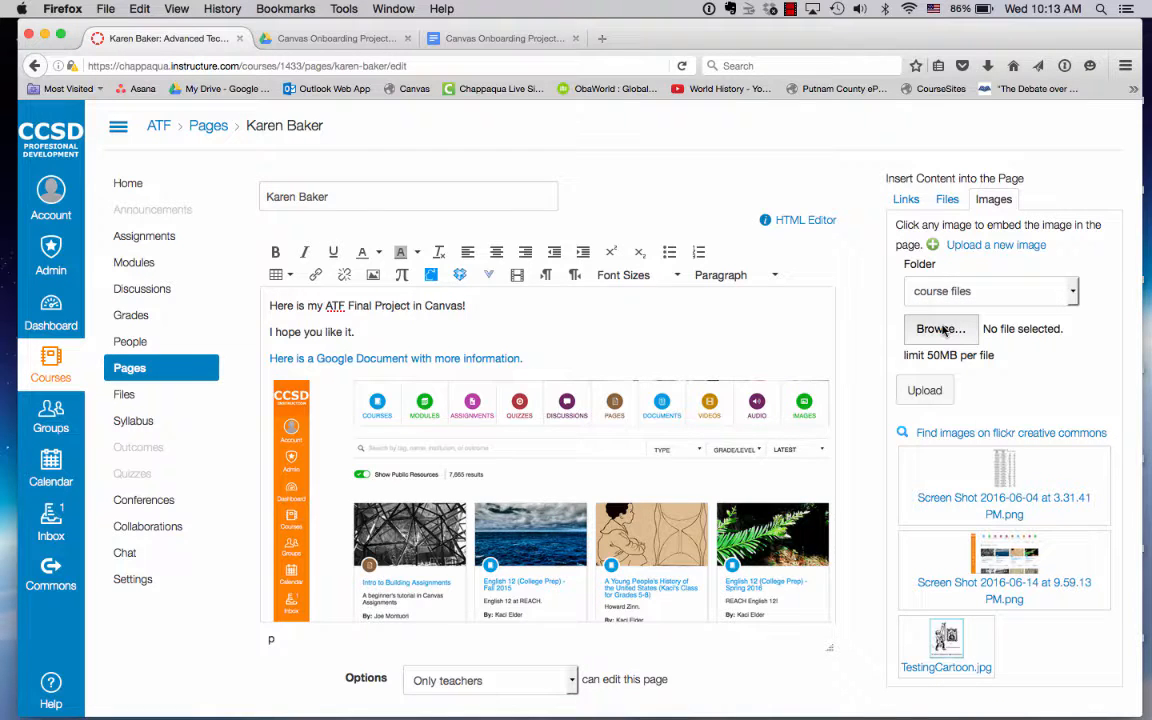
pyautogui.click(940, 329)
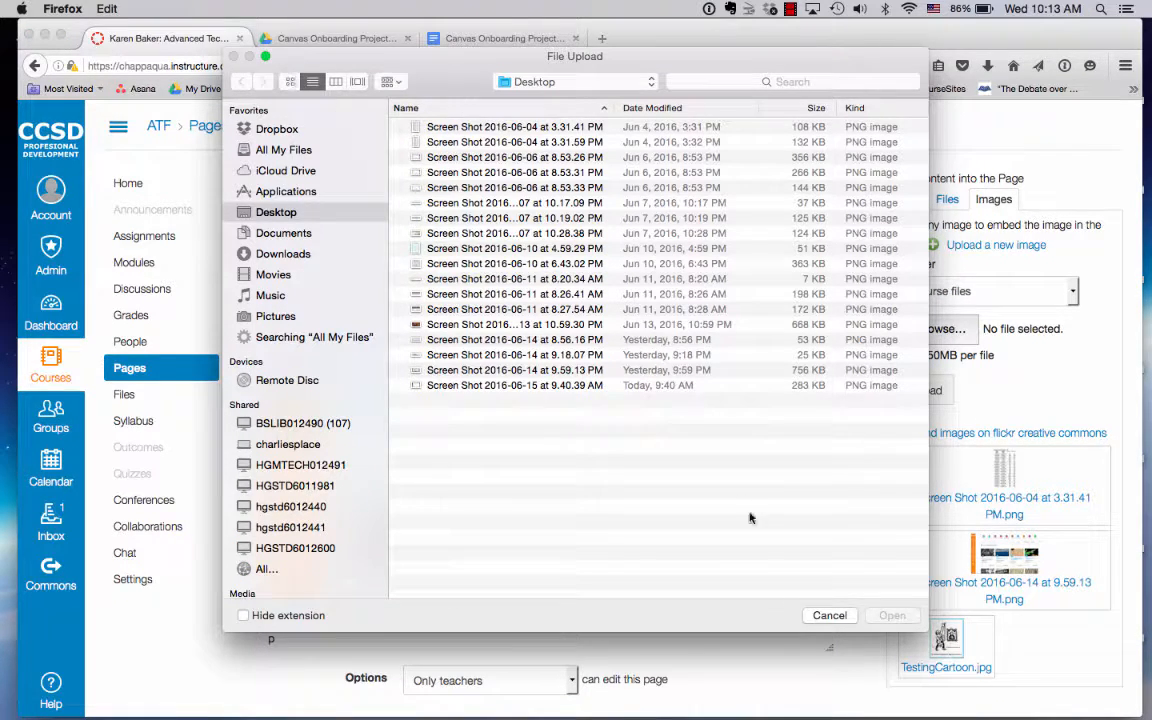
pyautogui.click(829, 615)
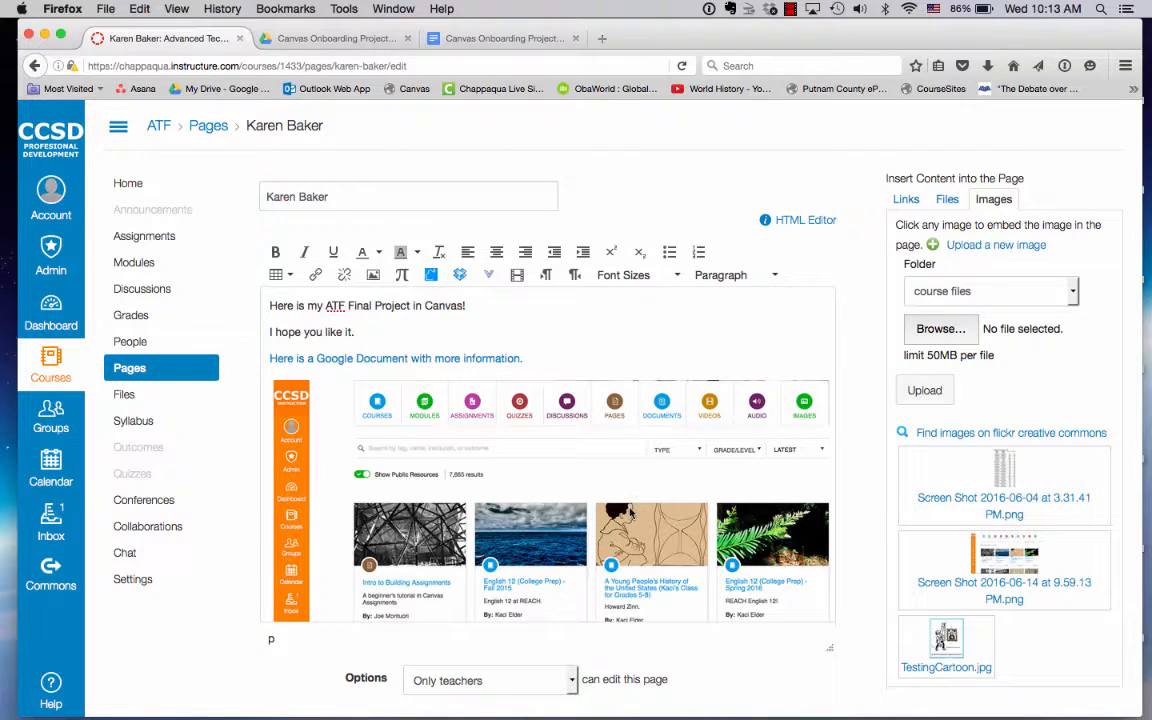
# Step: Add the line "Here is a video I shot:" below the embedded image, leaving blank space between them
pyautogui.scroll(-2, 630, 512)
pyautogui.scroll(2, 630, 512)
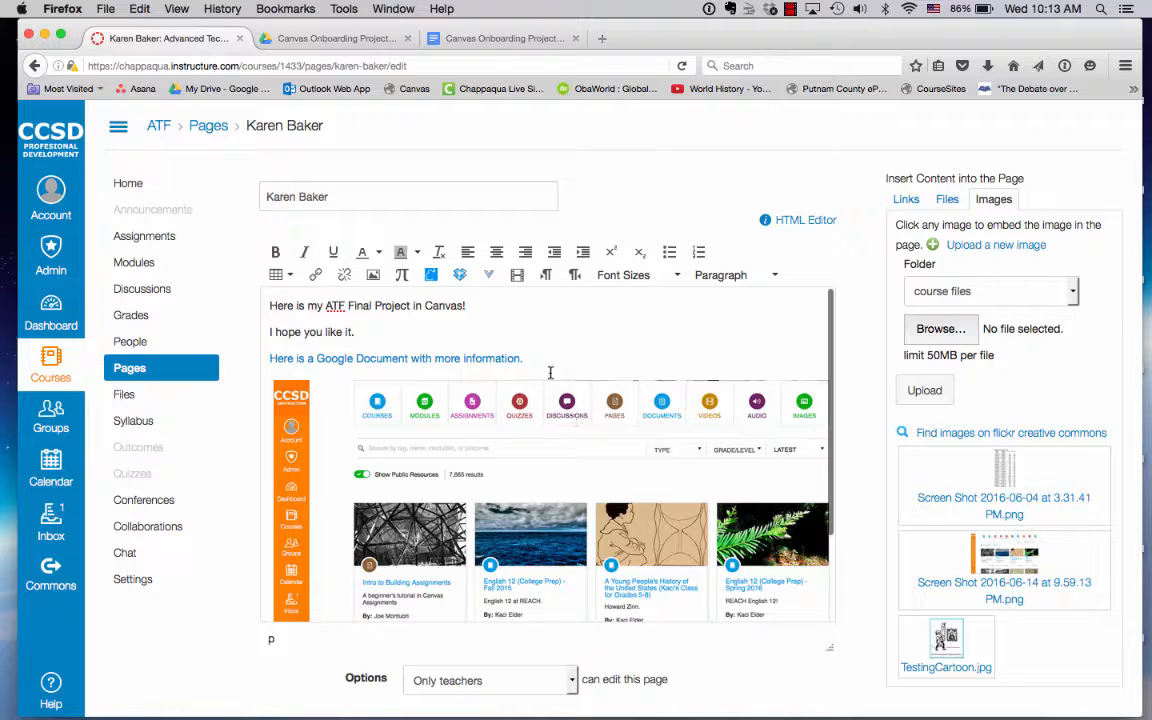
pyautogui.scroll(-2, 543, 494)
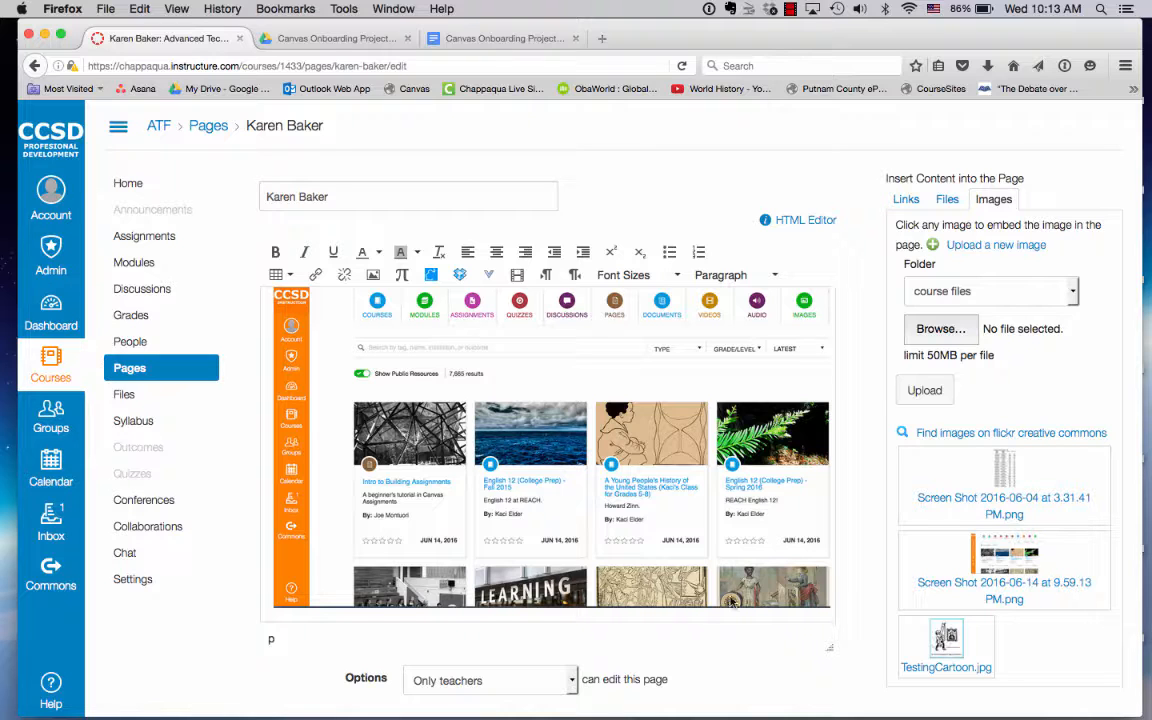
pyautogui.click(734, 583)
pyautogui.press('Right')
pyautogui.press('Return')
pyautogui.press('Return')
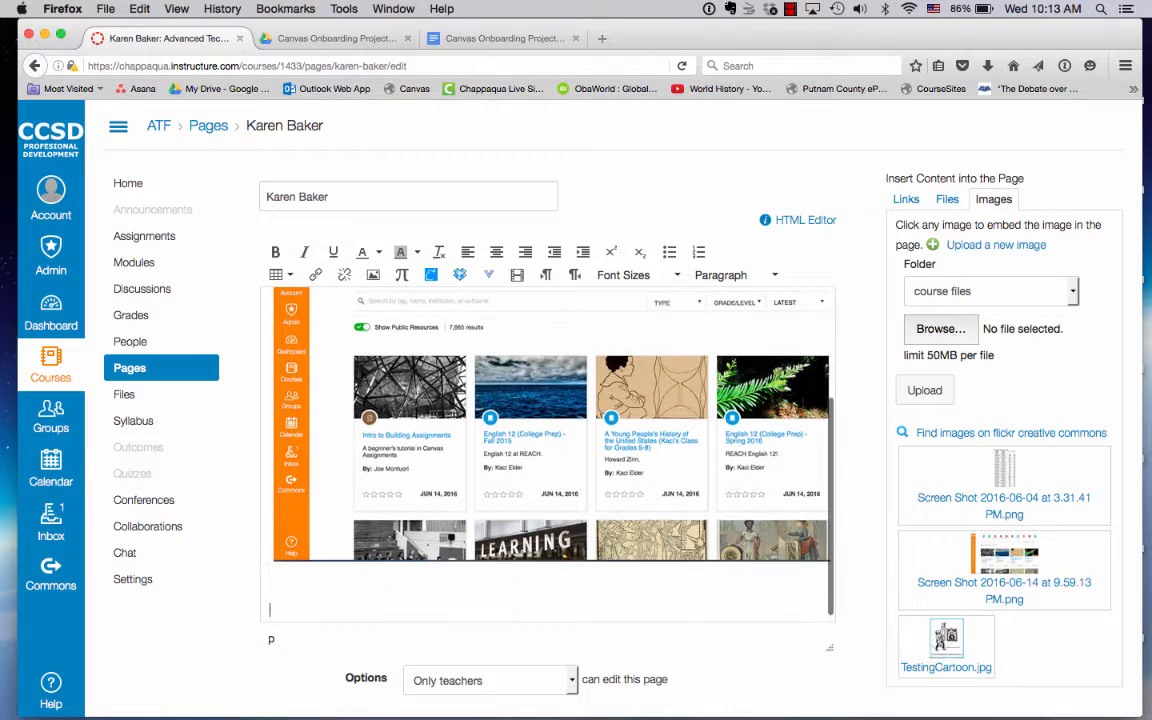
pyautogui.press('Return')
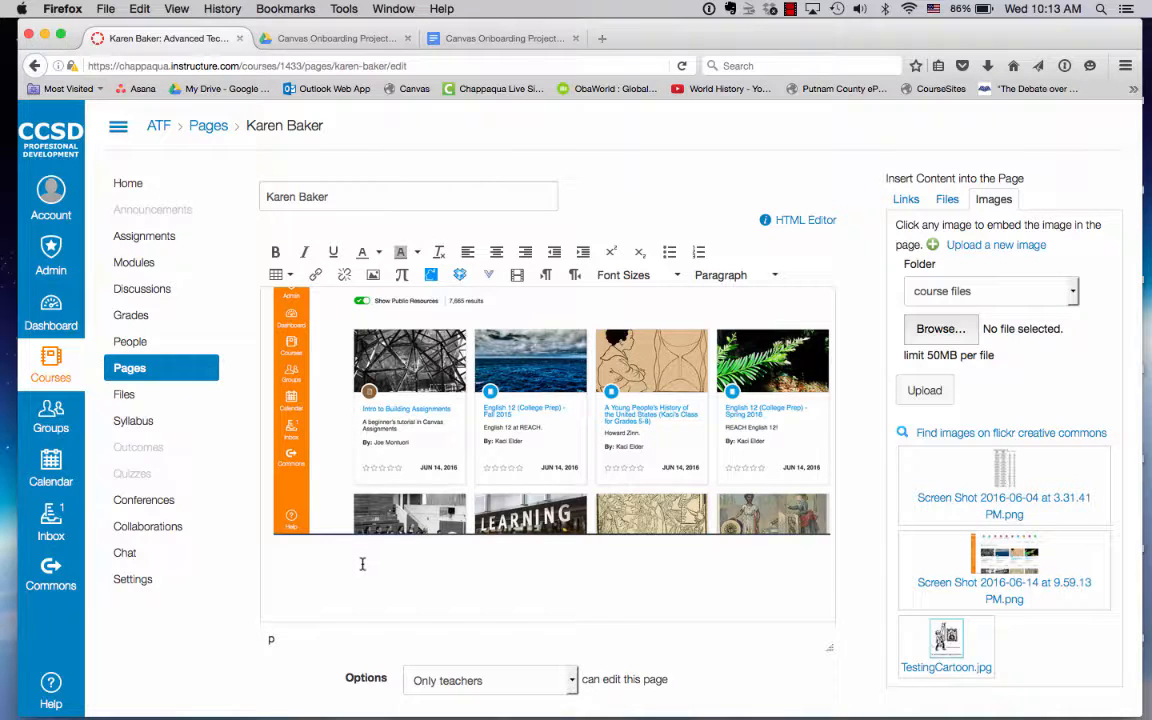
pyautogui.press('Return')
pyautogui.write('Here is a video I shot:')
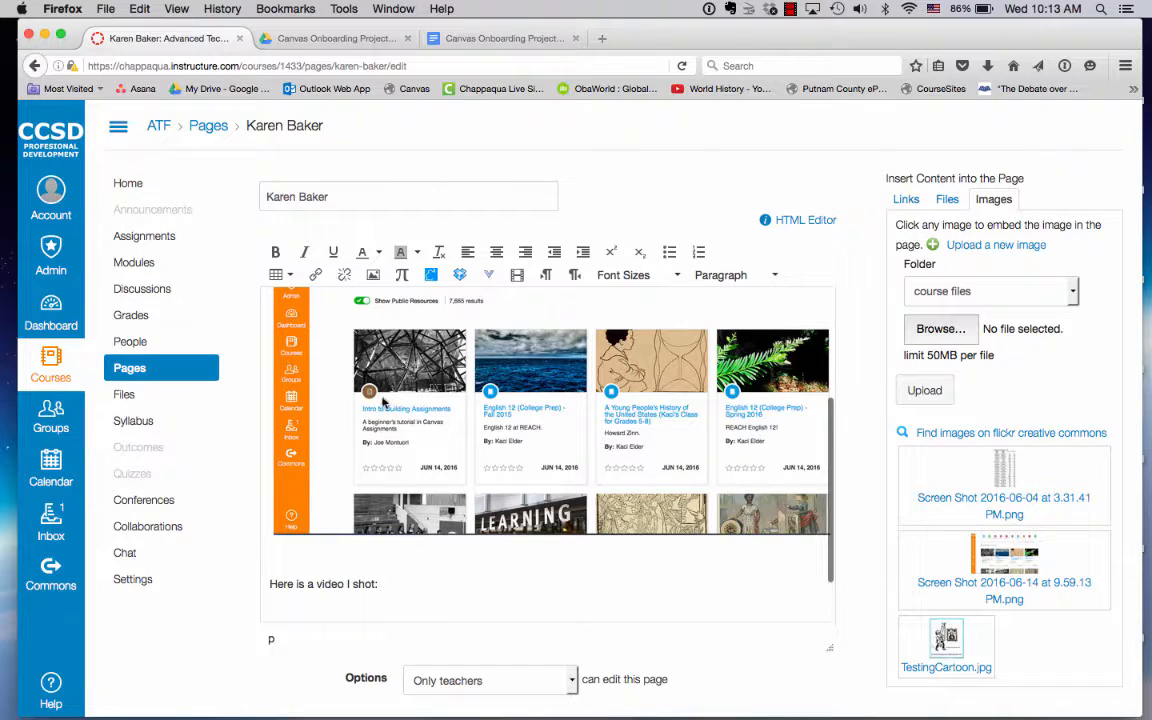
# Step: Explore the media comment's video upload and webcam recording options, allowing camera and microphone access, and close it without adding media
pyautogui.click(520, 275)
pyautogui.click(545, 360)
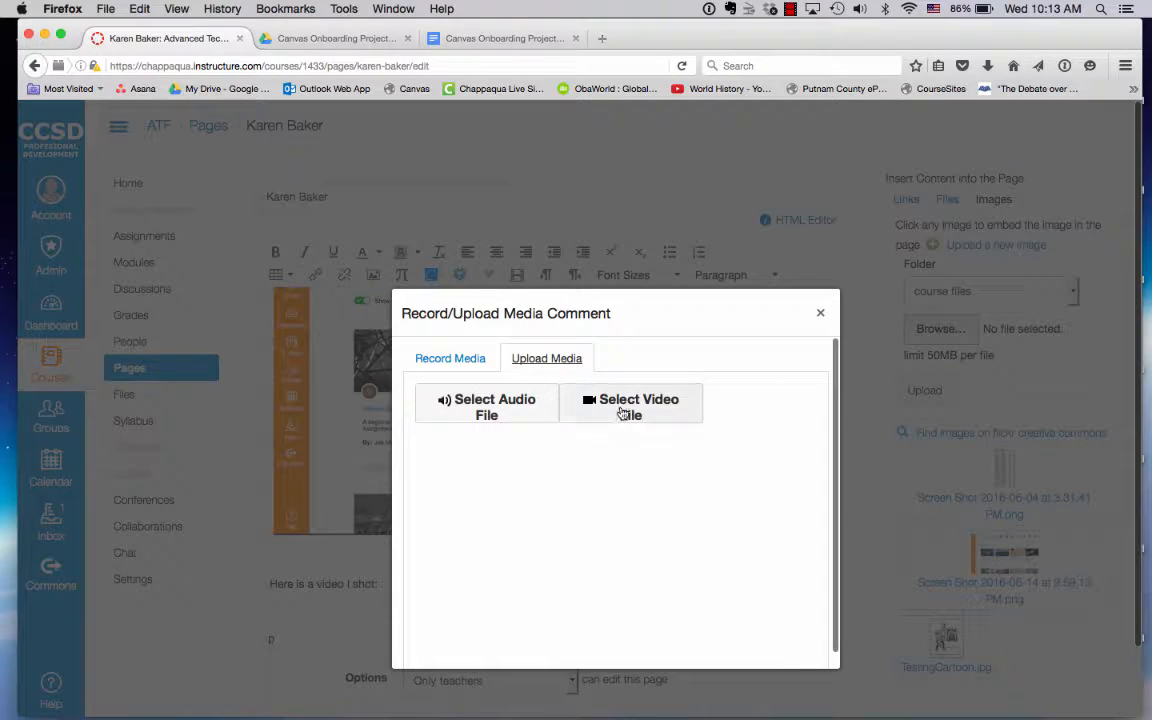
pyautogui.click(623, 412)
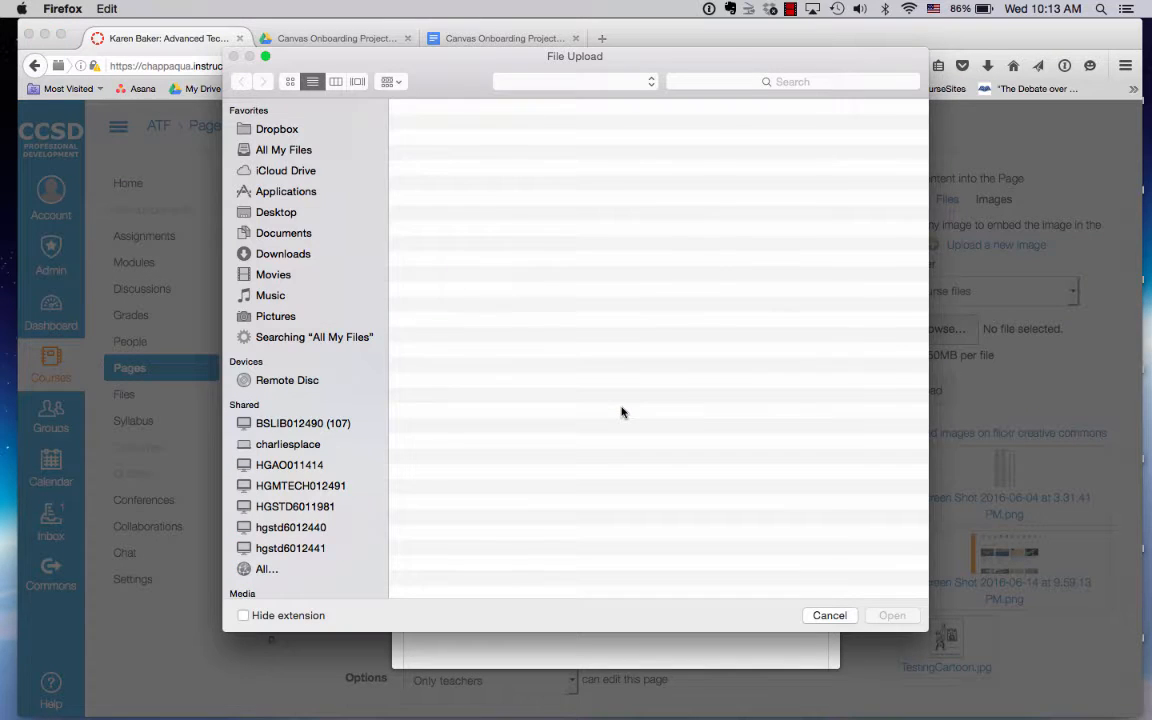
pyautogui.click(828, 616)
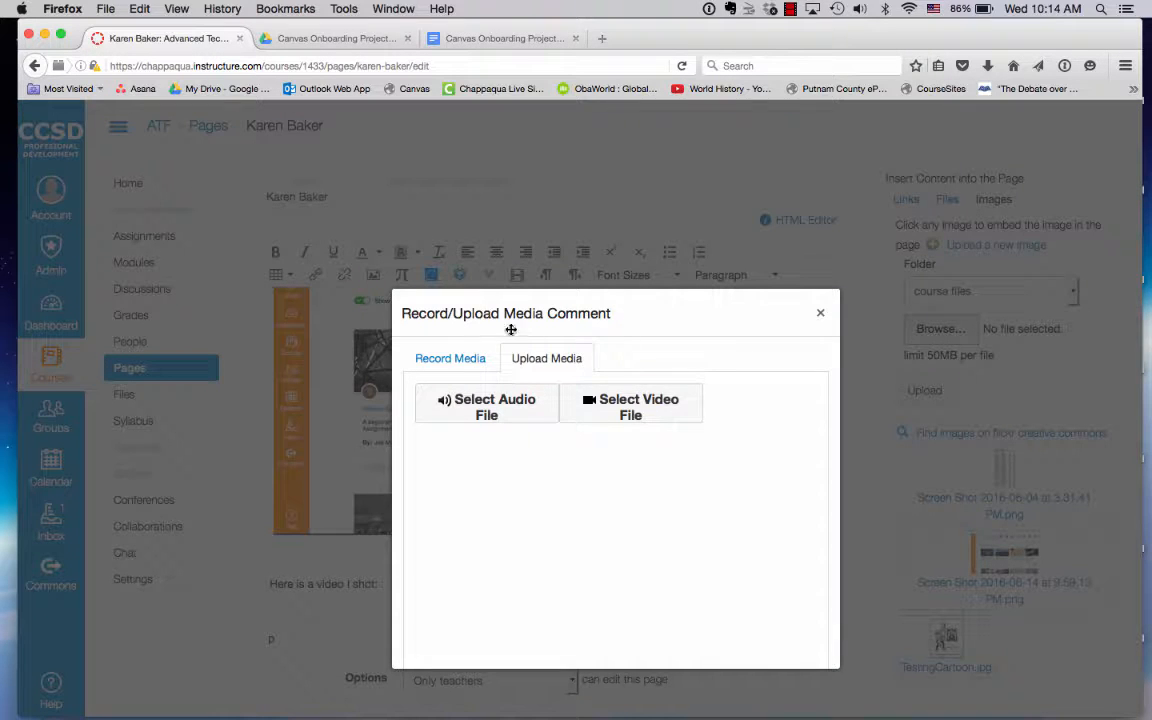
pyautogui.click(462, 357)
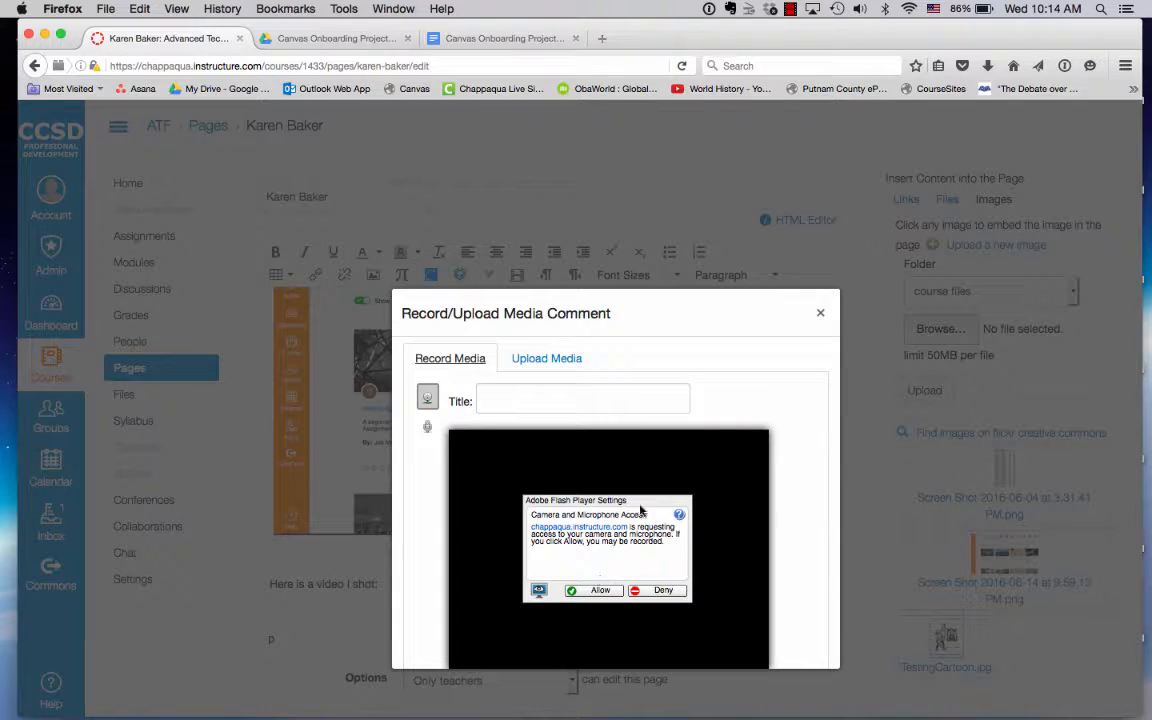
pyautogui.click(600, 591)
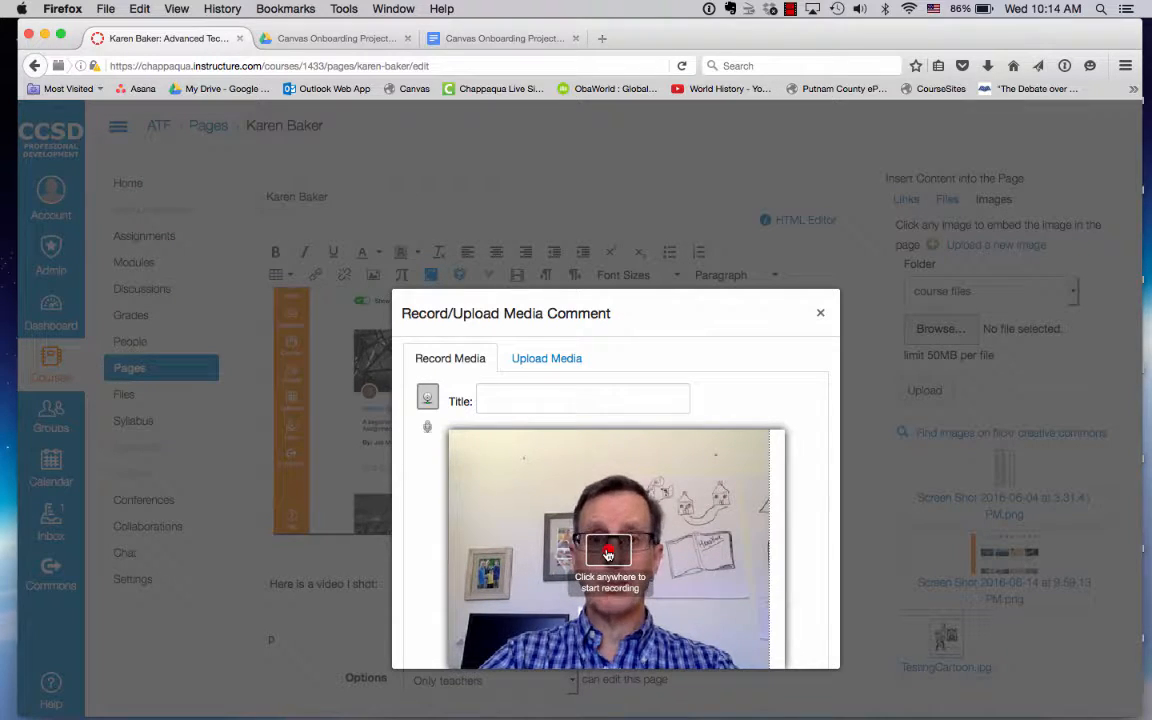
pyautogui.click(820, 317)
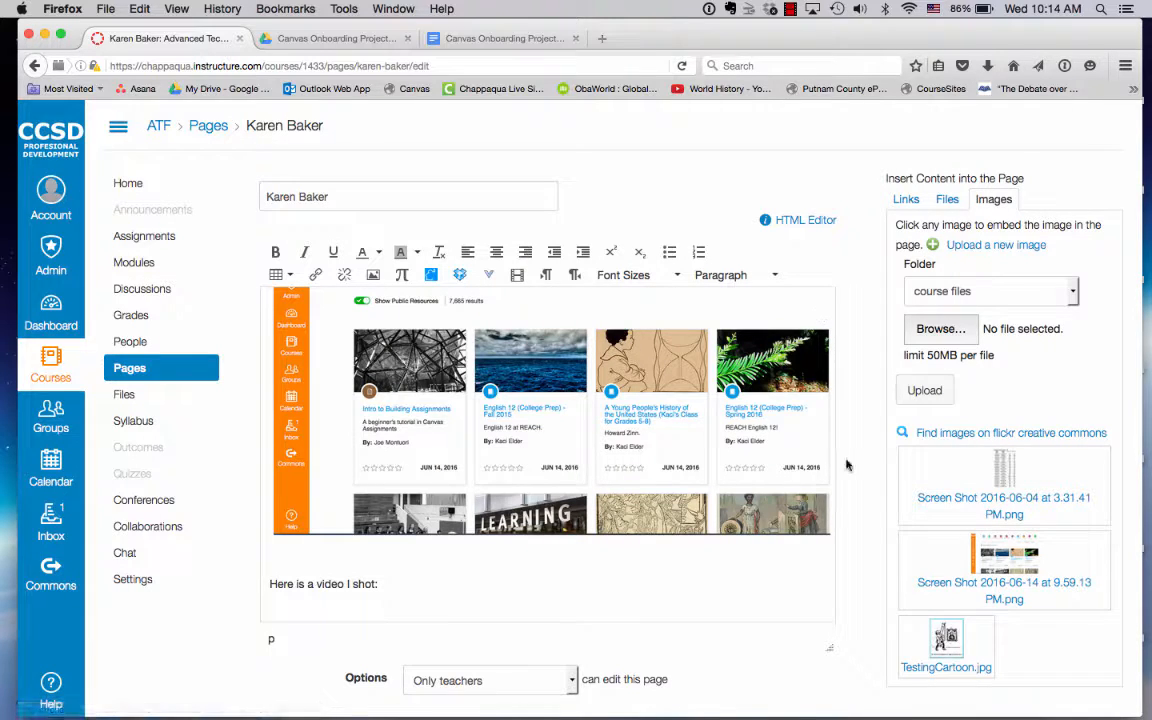
# Step: Save the edited project page
pyautogui.scroll(-2, 760, 476)
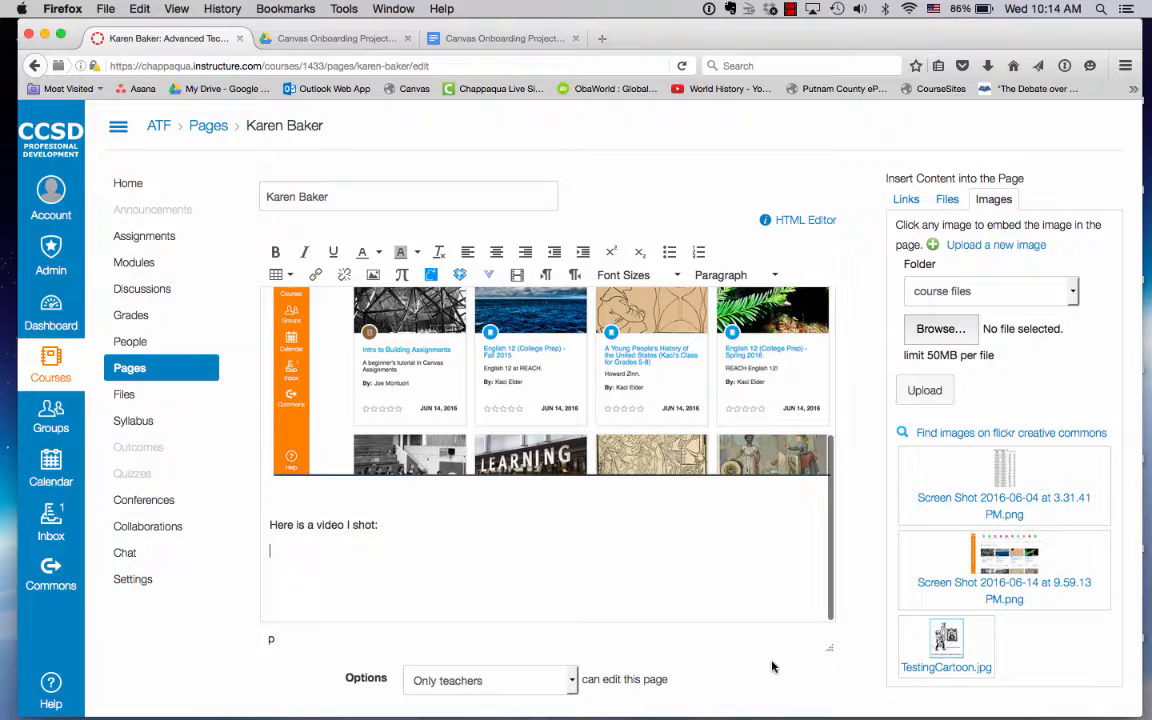
pyautogui.scroll(-2, 771, 663)
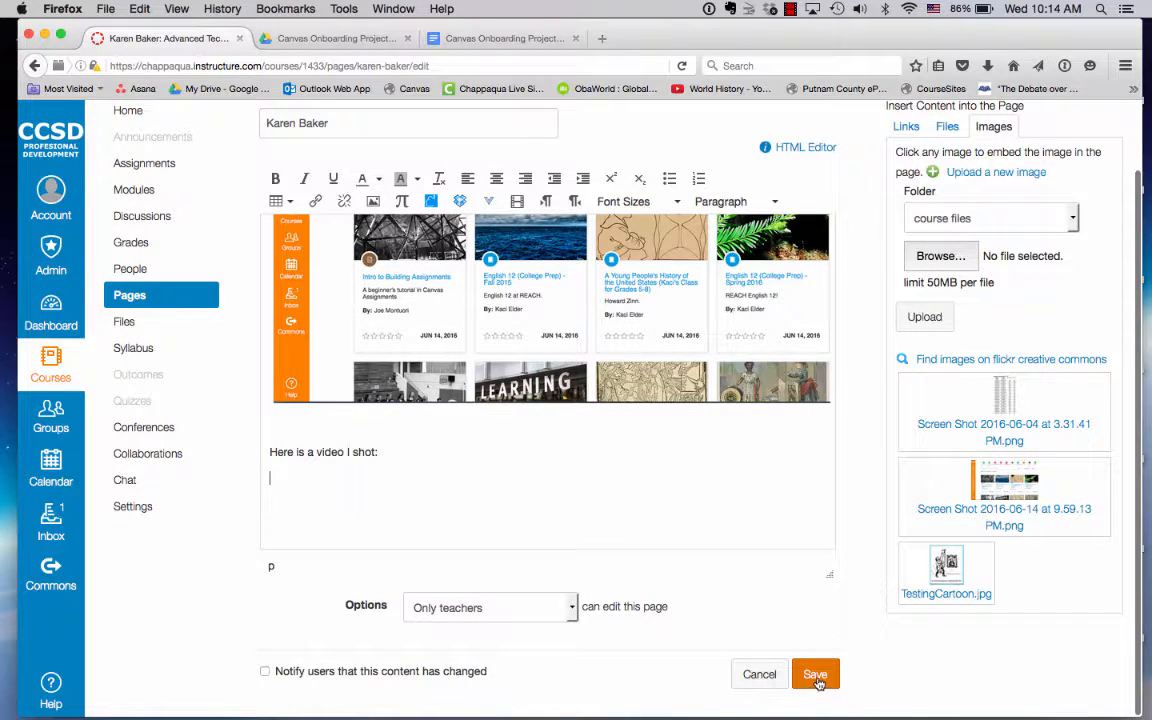
pyautogui.click(815, 675)
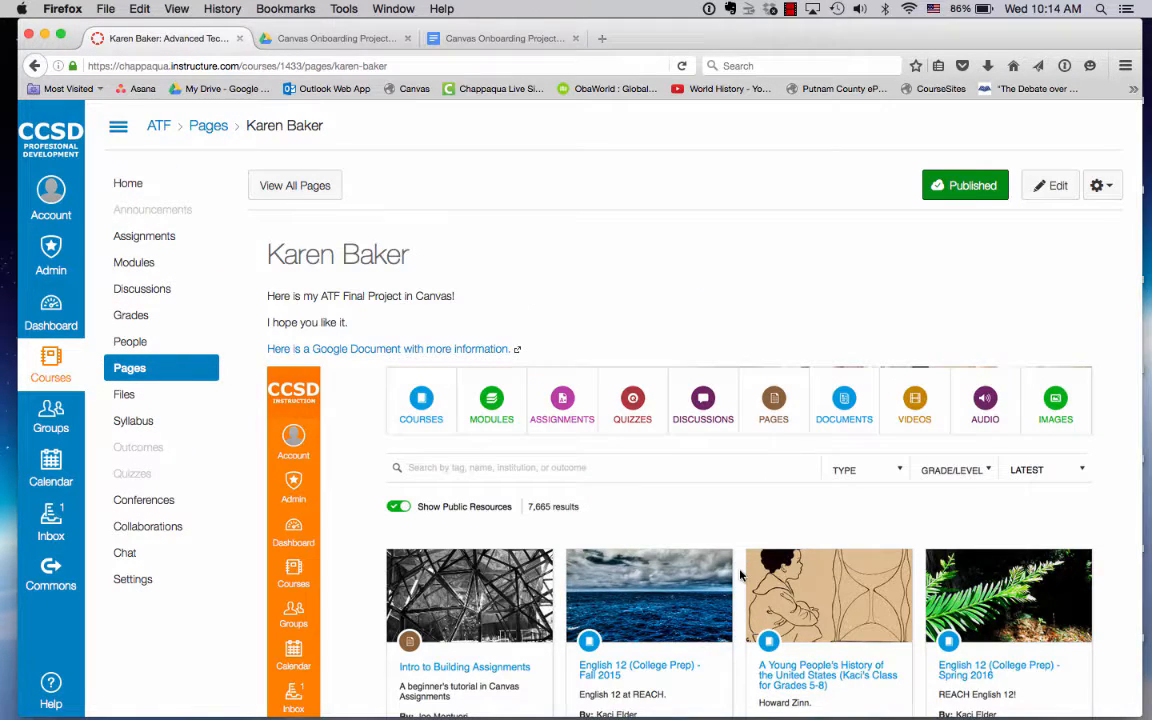
# Step: Look over the saved page and test its Google Document link
pyautogui.scroll(-5, 741, 575)
pyautogui.scroll(5, 741, 575)
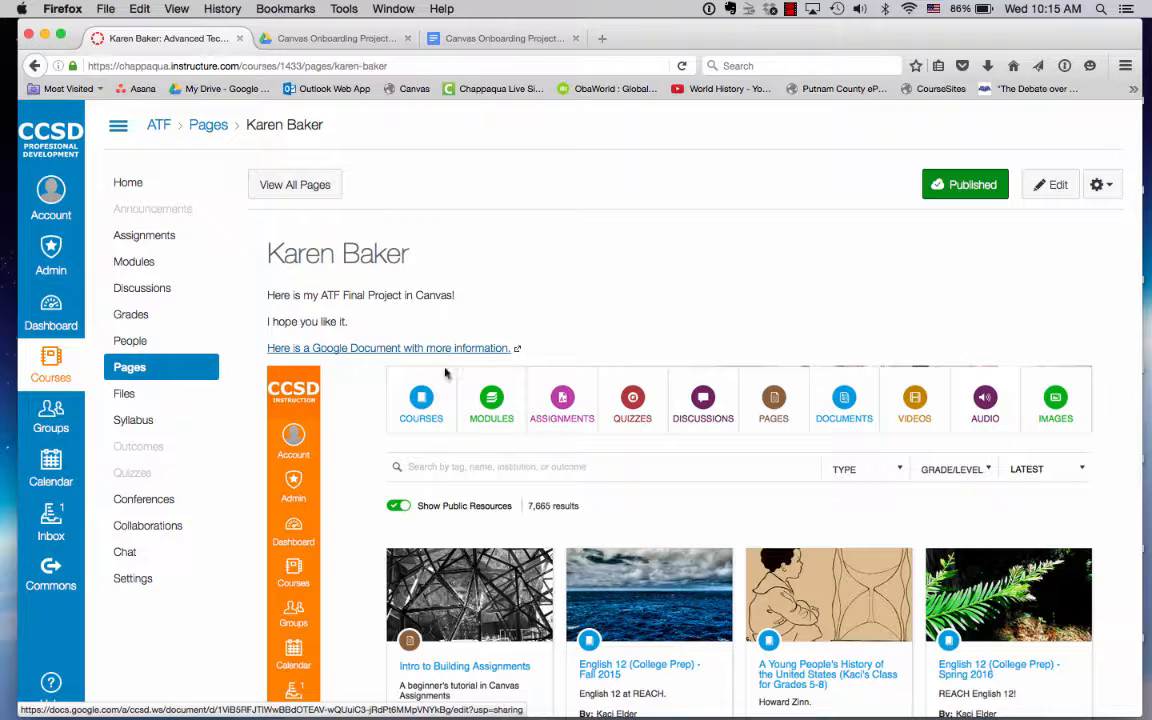
pyautogui.click(415, 348)
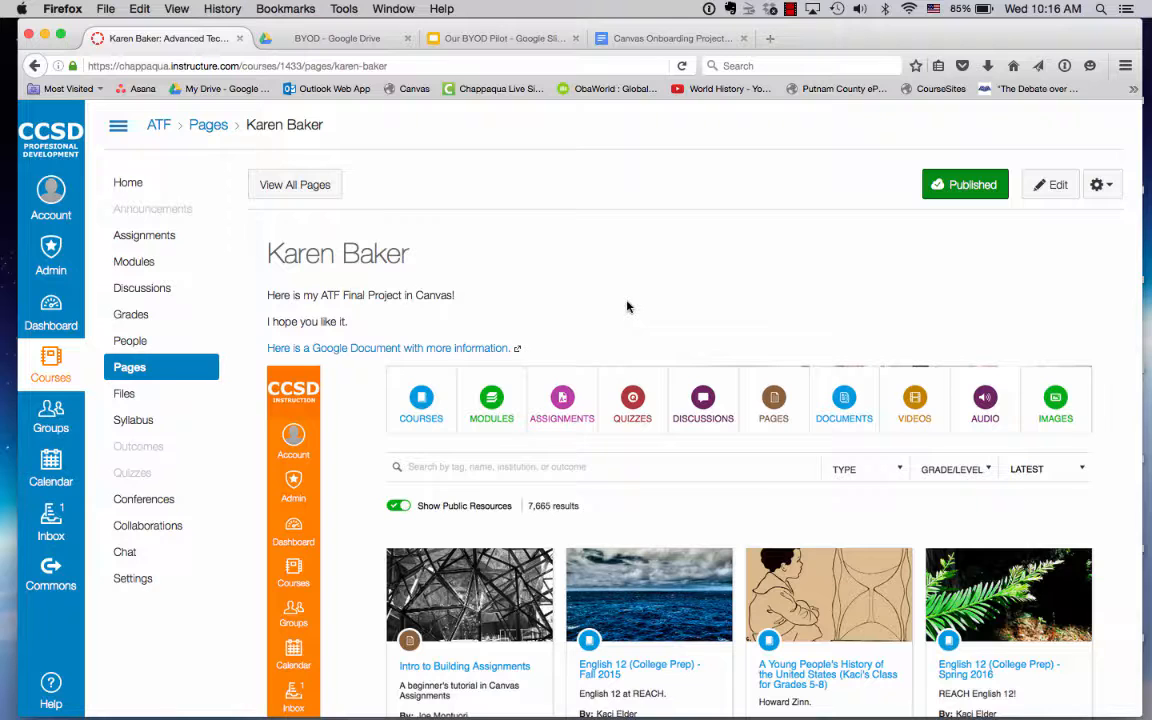
# Step: Reopen the page for editing and insert two blank lines below "I hope you like it."
pyautogui.click(1050, 188)
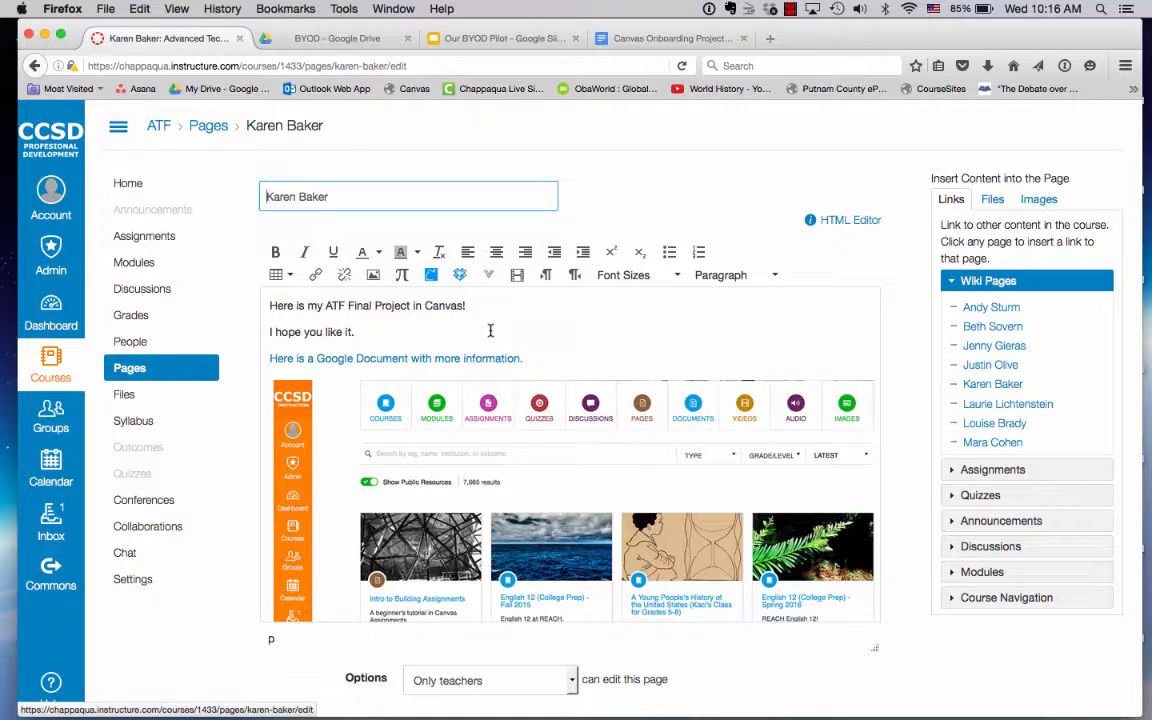
pyautogui.click(389, 333)
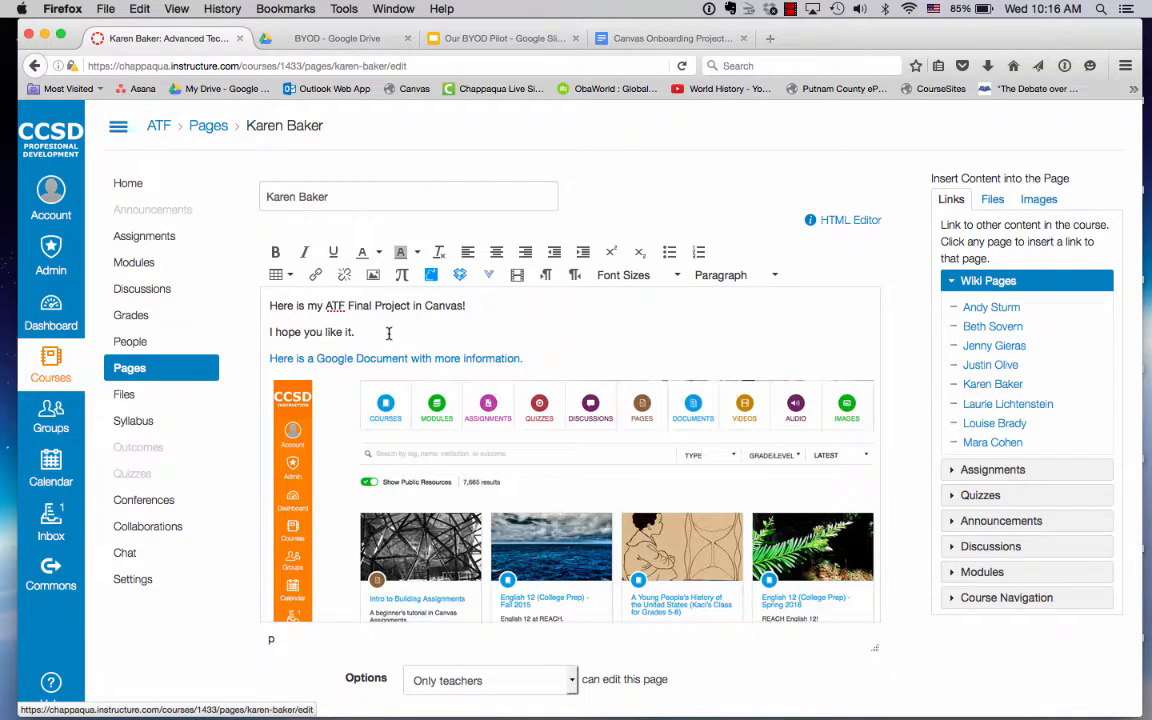
pyautogui.press('Return')
pyautogui.press('Return')
pyautogui.press('Up')
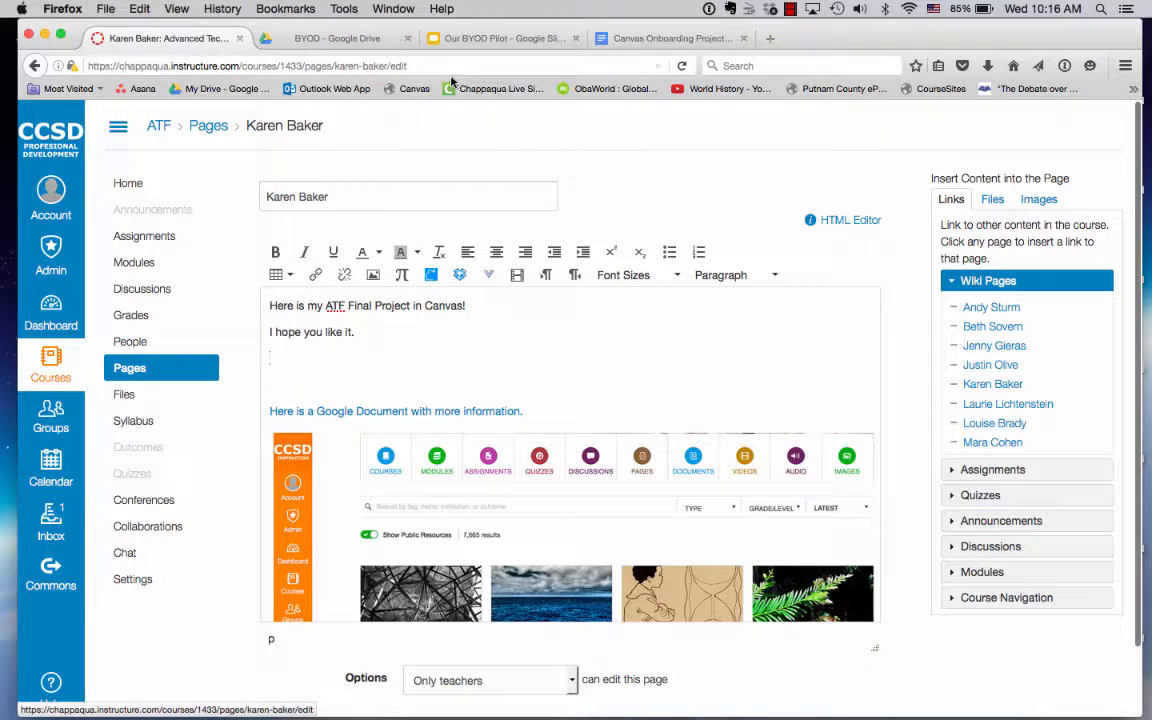
# Step: Switch to the "Our BYOD Pilot" Google Slides presentation and publish it to the web as an embed with Medium (960x569) slides
pyautogui.click(468, 38)
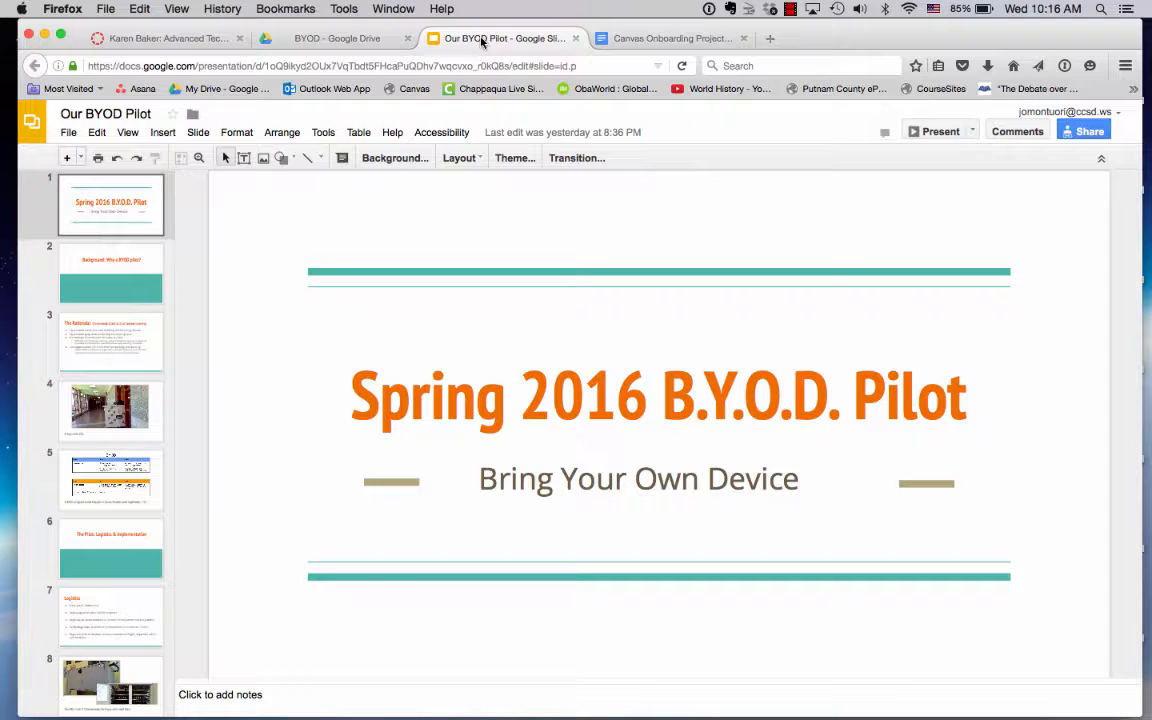
pyautogui.click(68, 133)
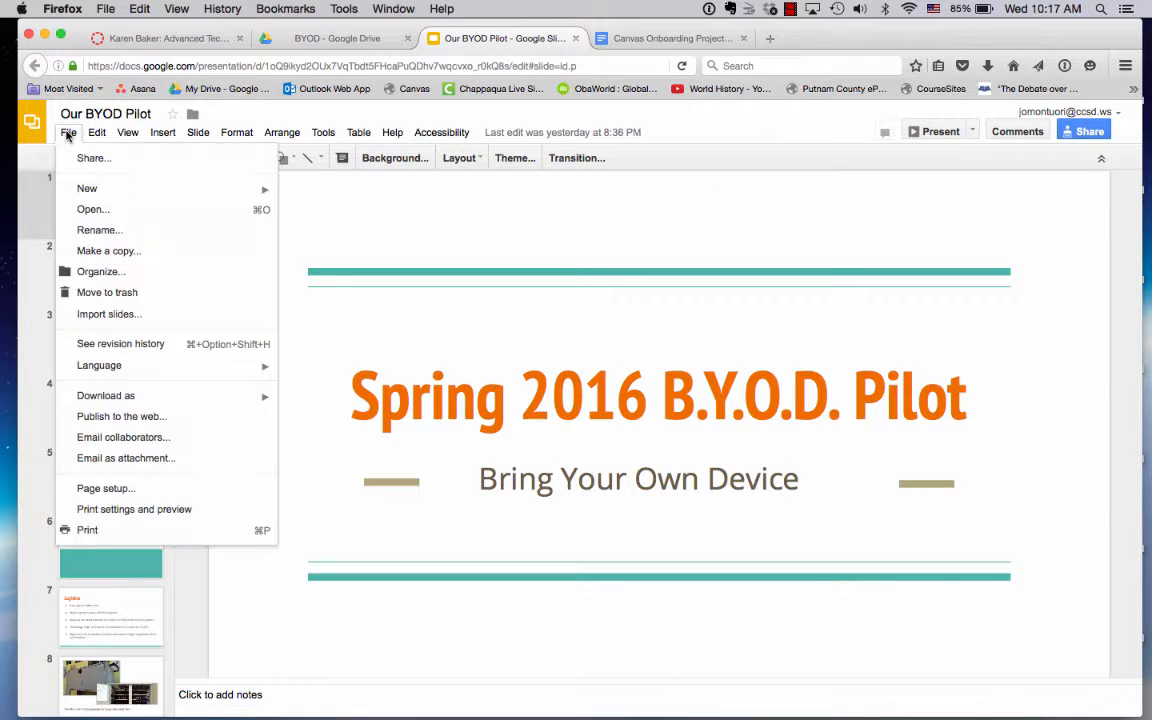
pyautogui.click(184, 423)
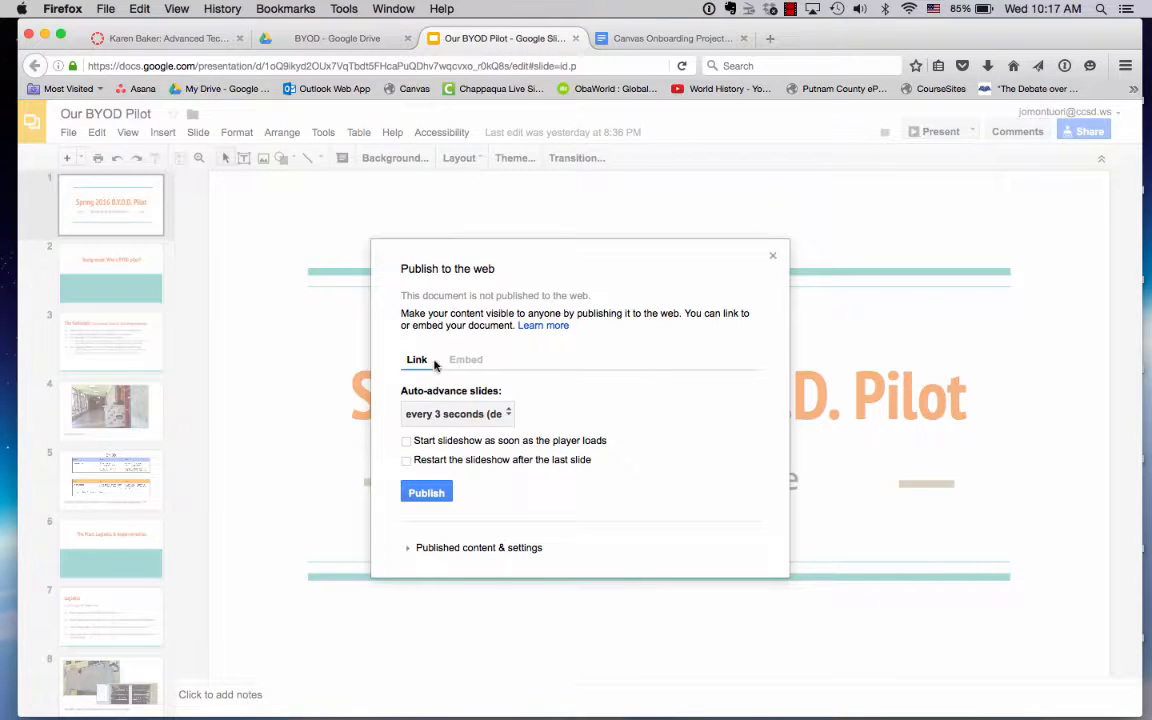
pyautogui.click(467, 362)
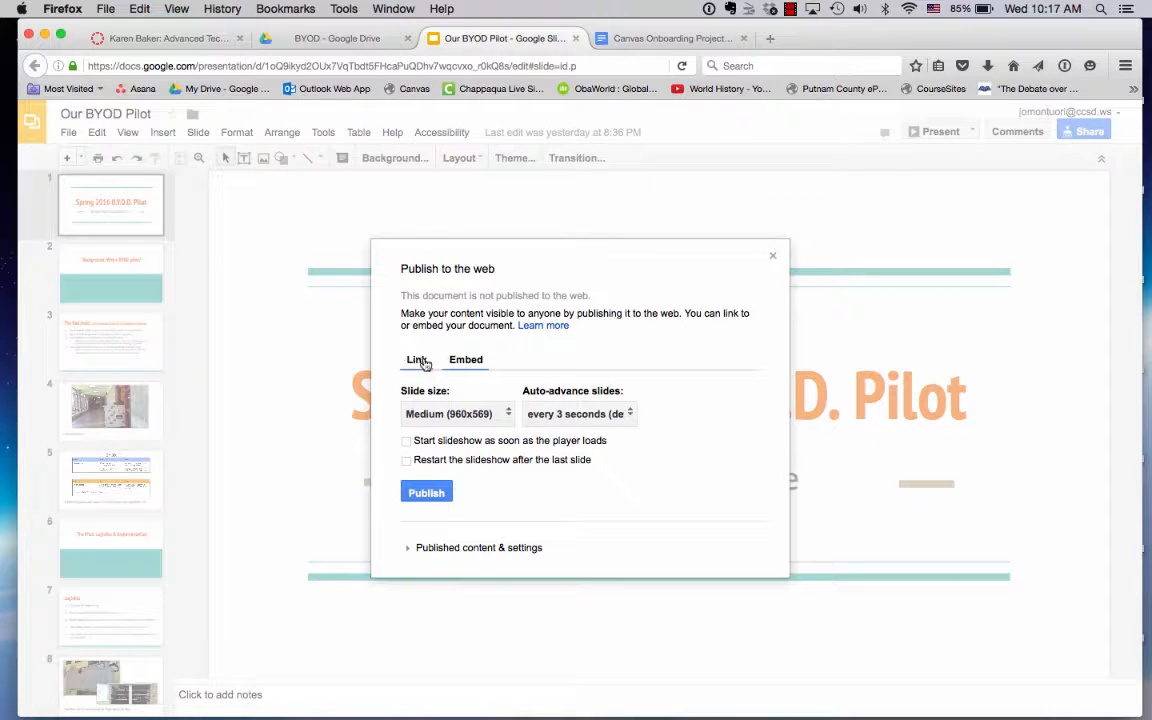
pyautogui.click(417, 358)
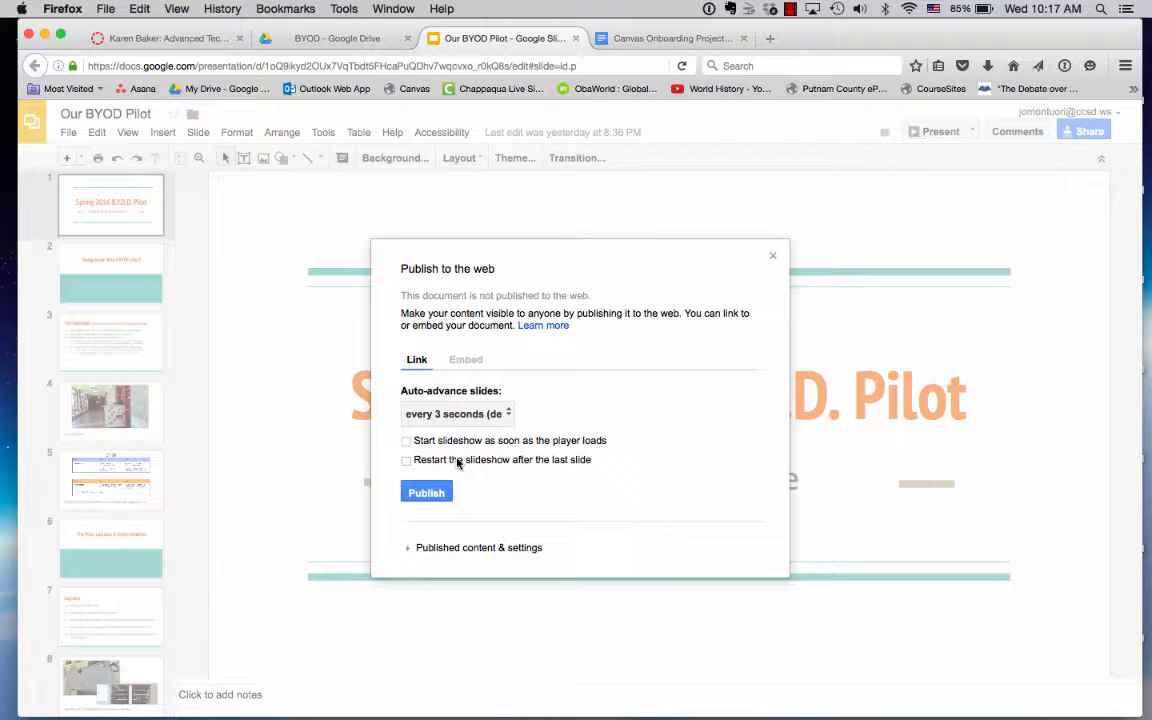
pyautogui.click(467, 360)
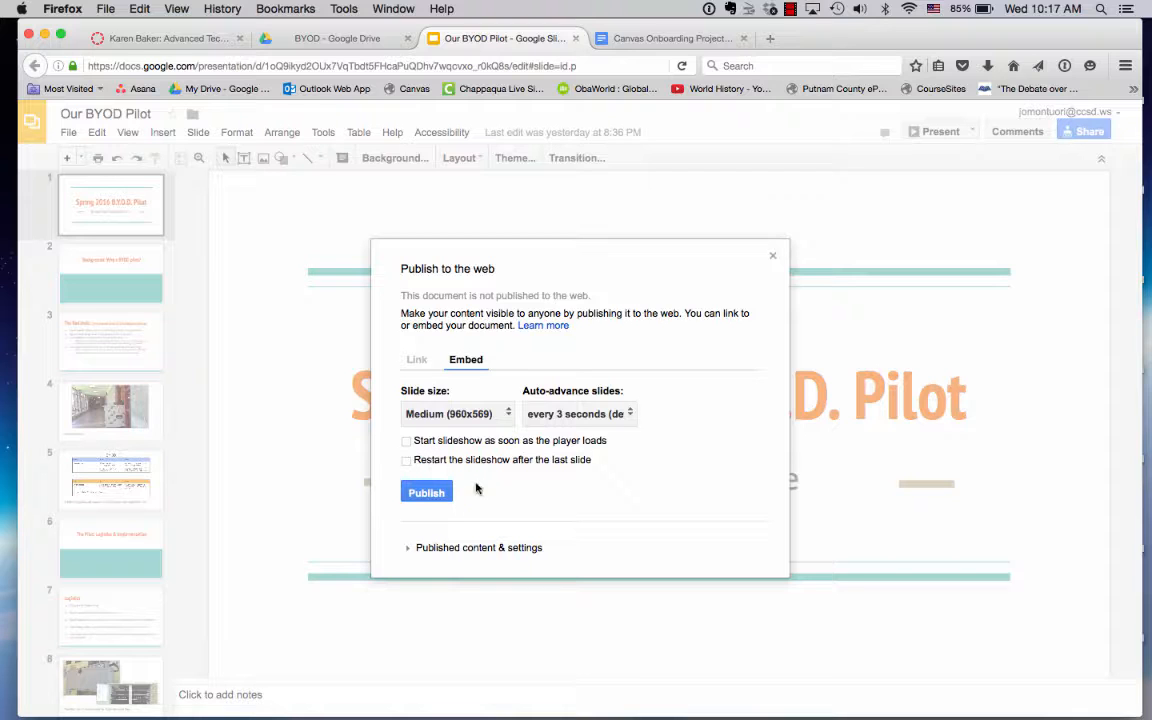
pyautogui.click(427, 490)
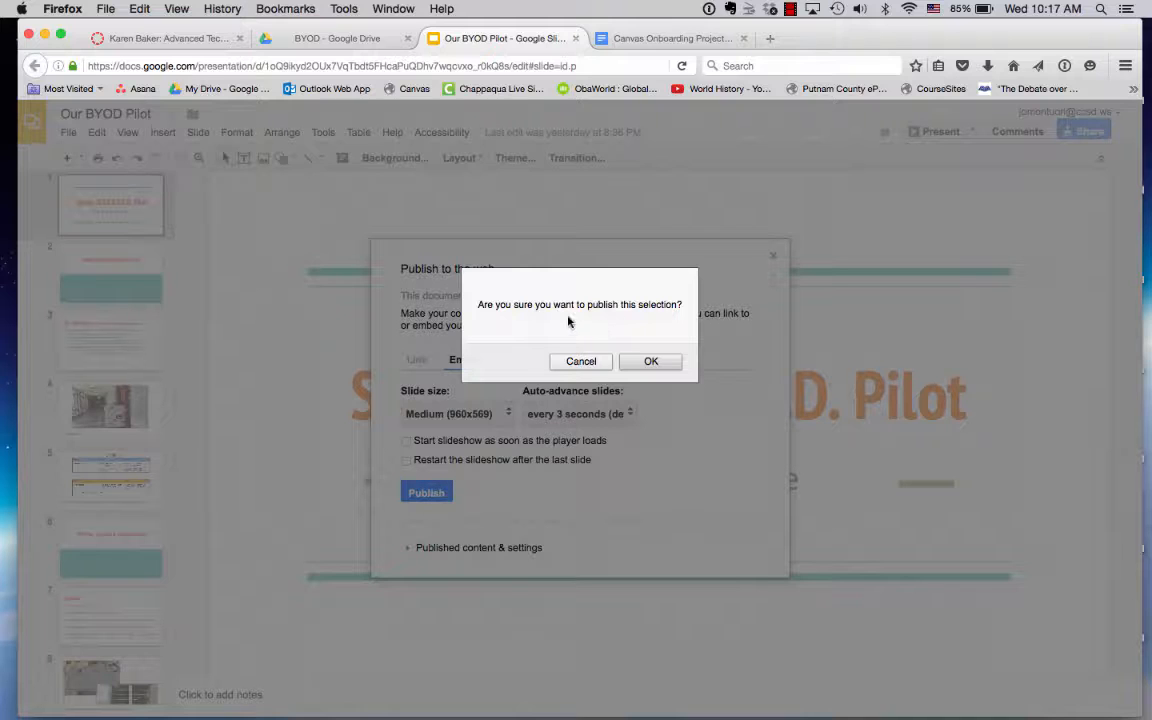
pyautogui.click(651, 362)
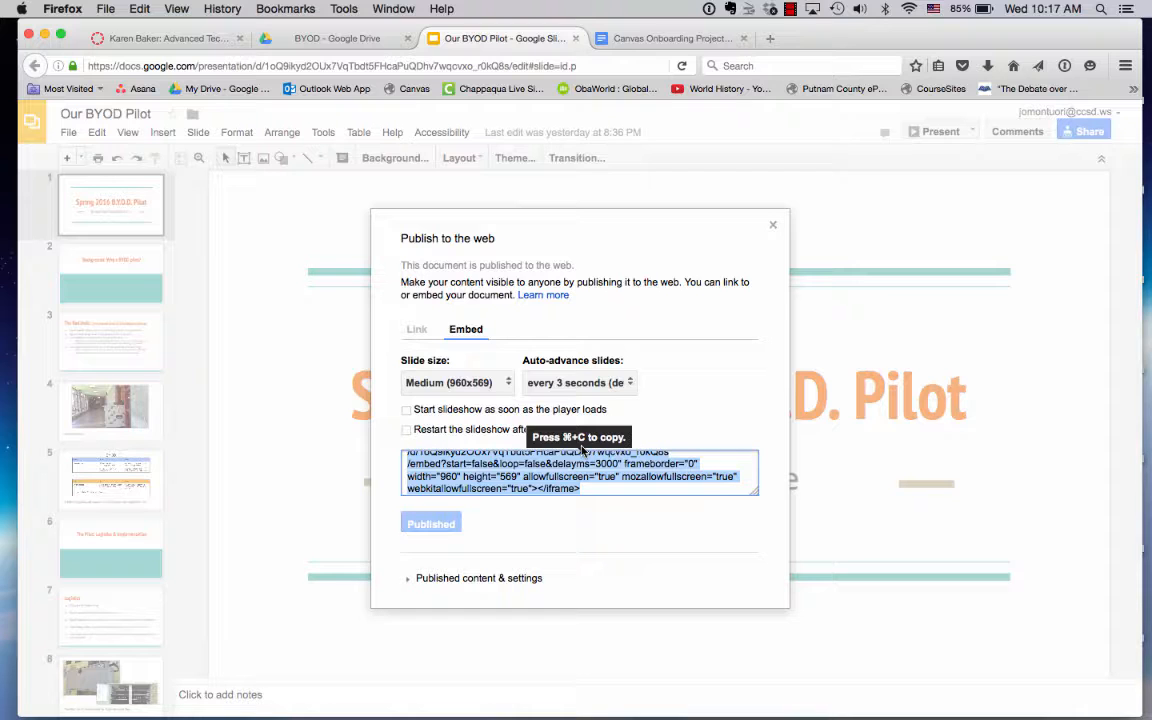
# Step: Switch back to the Canvas page, insert the presentation's iframe embed code in its HTML after the first blank paragraph below "I hope you like it.", and save
pyautogui.click(773, 225)
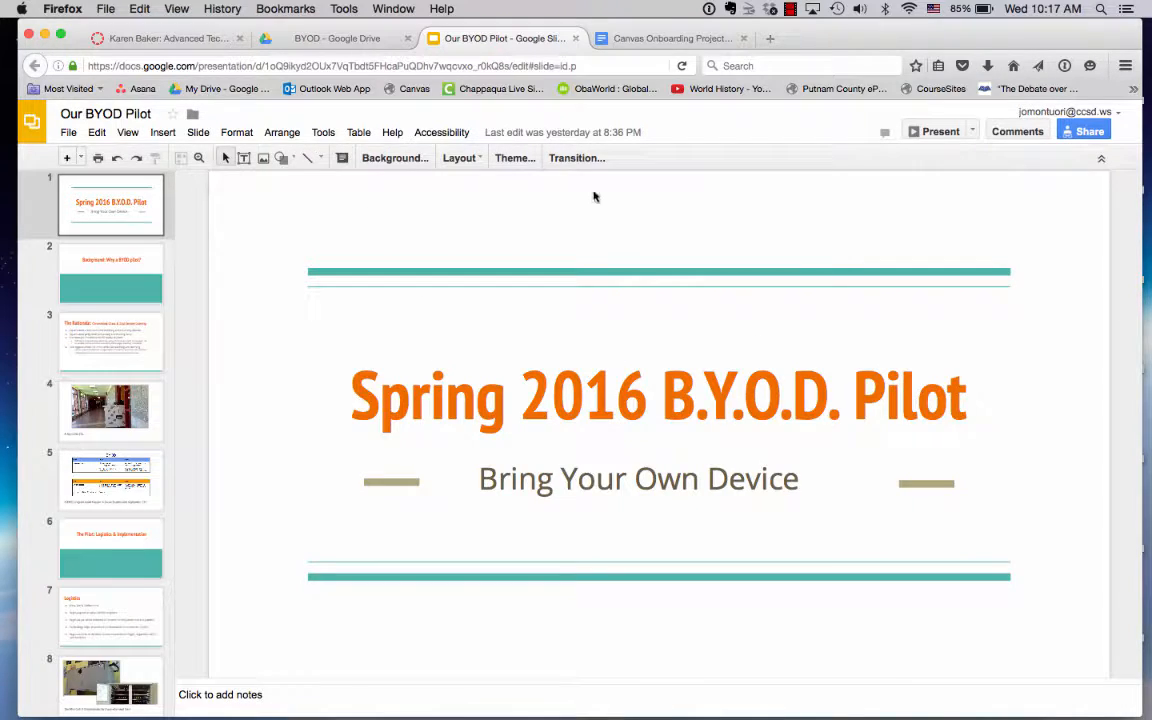
pyautogui.click(169, 38)
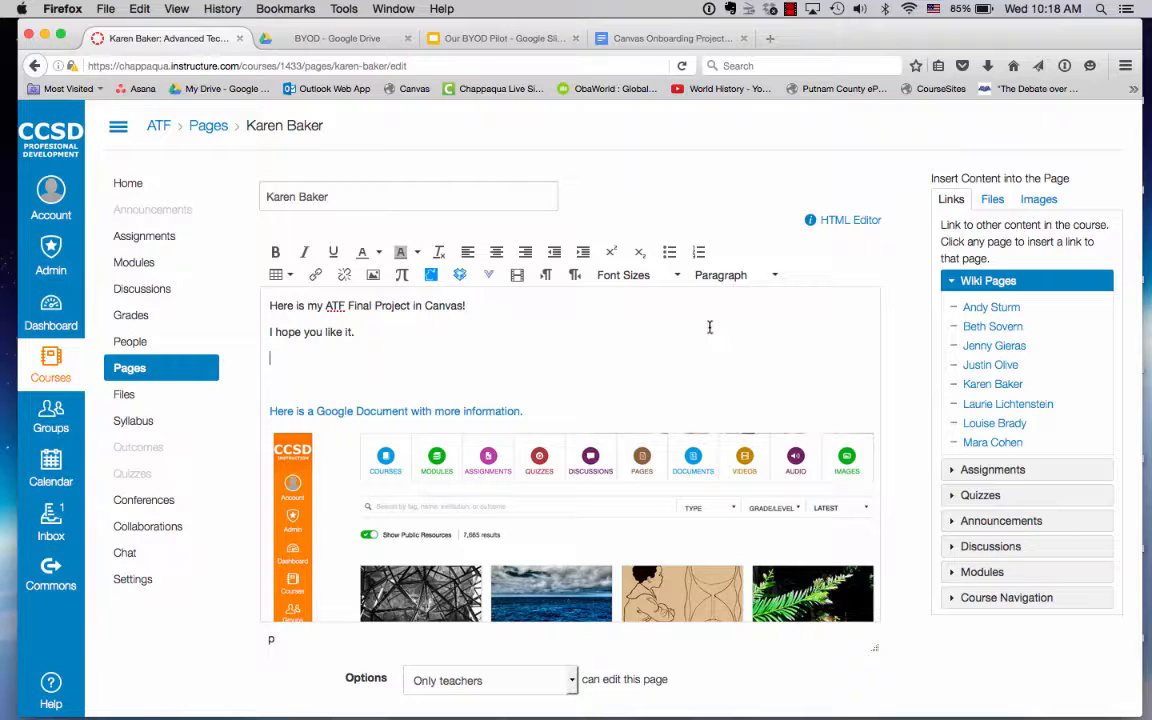
pyautogui.click(848, 222)
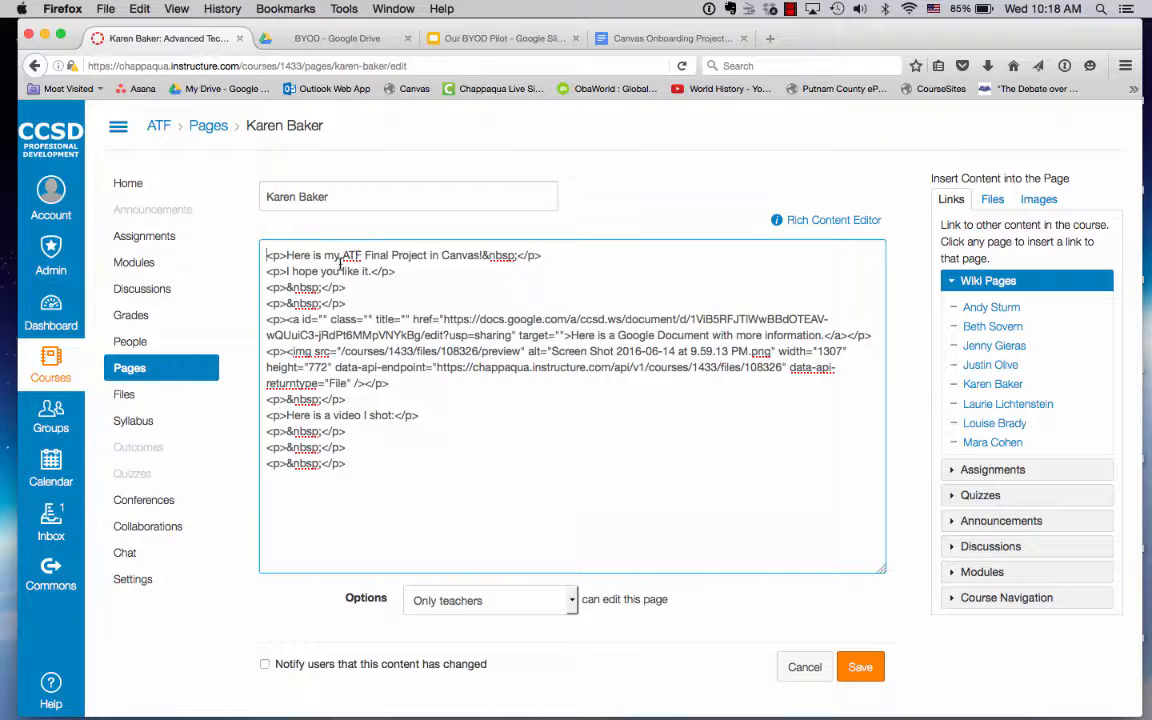
pyautogui.click(265, 255)
pyautogui.write('<iframe src="https://docs.google.com/presentation/d/1oQ9ikyd2OUx7VqTbdt5FHcaPuQDhv7wqcvxo_r0kQ8s/embed?start=false&loop=false&delayms=3000" frameborder="0" width="960" height="569" allowfullscreen="true" mozallowfullscreen="true" webkitallowfullscreen="true"></iframe>')
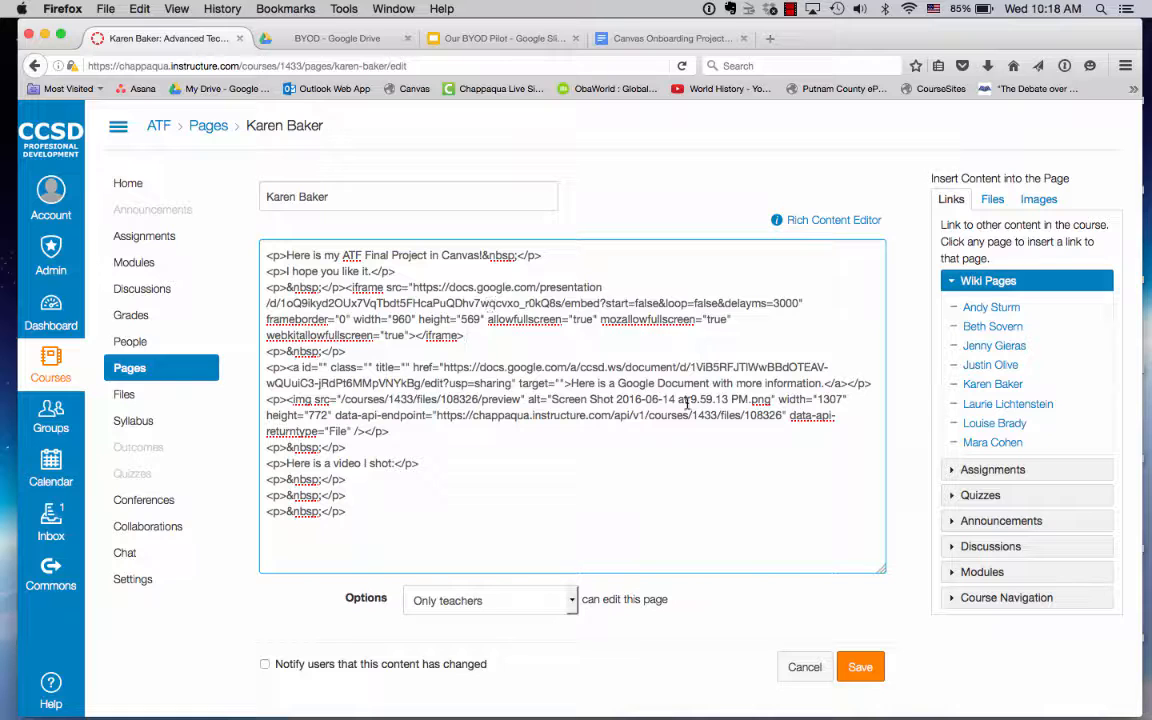
pyautogui.click(862, 668)
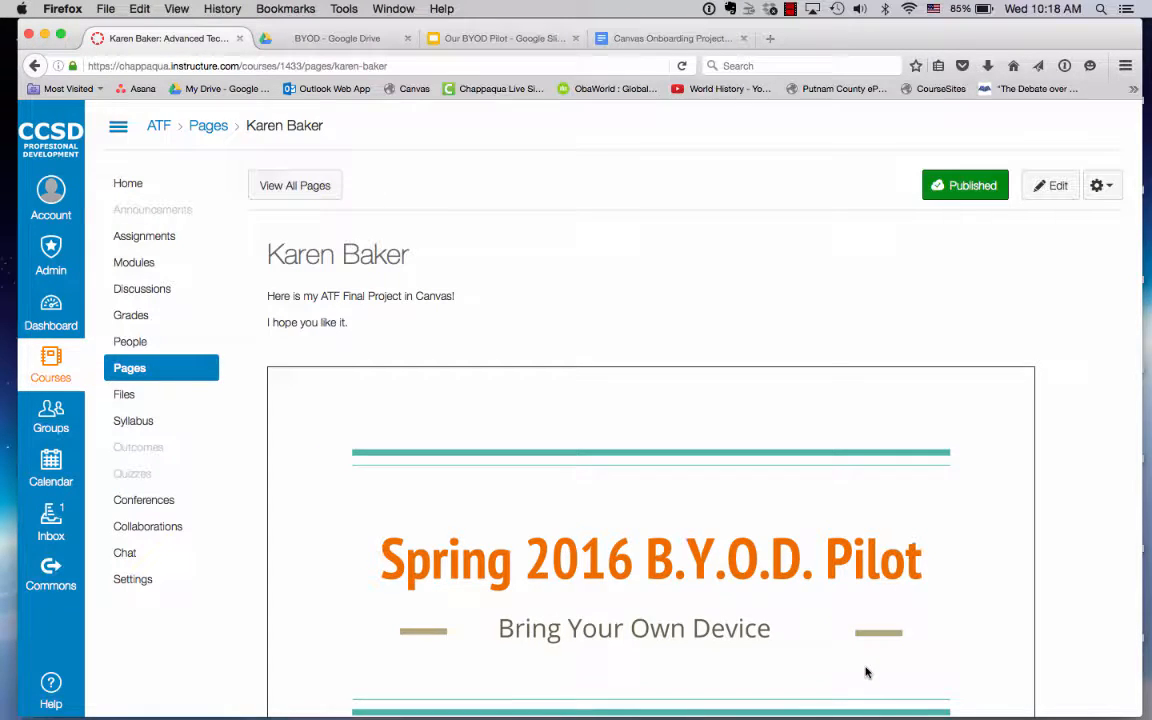
# Step: Look over the saved page and test the embedded presentation by moving forward and back through its slides
pyautogui.scroll(-3, 866, 672)
pyautogui.scroll(2, 866, 672)
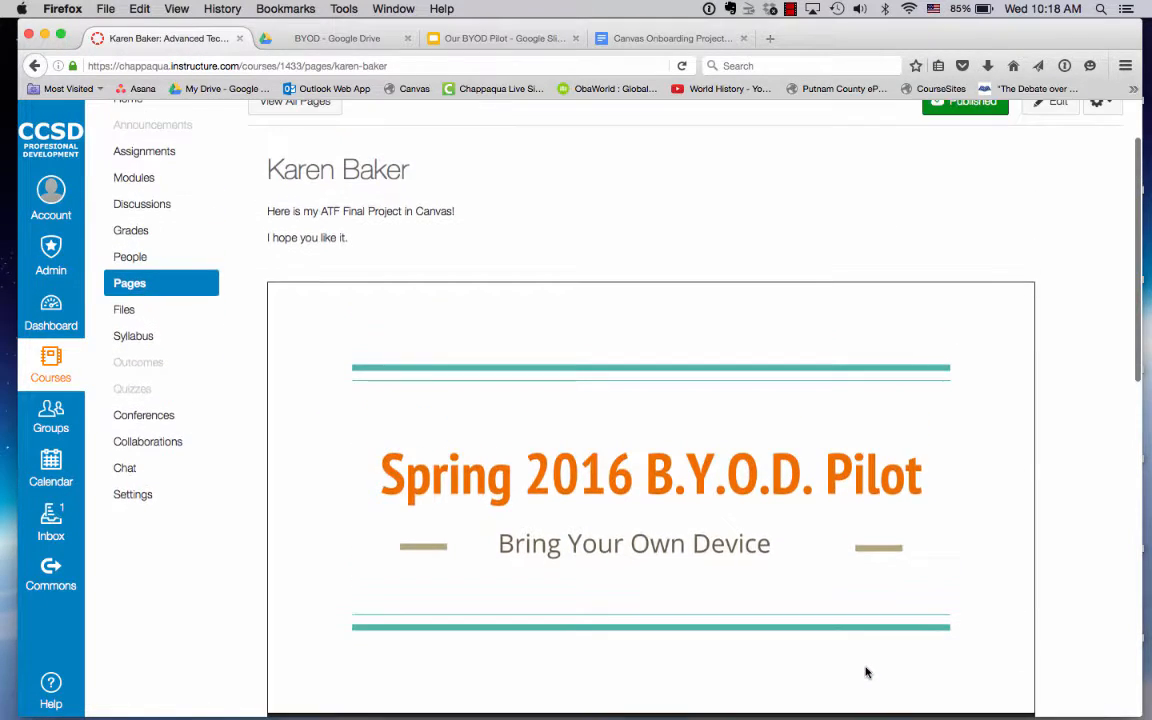
pyautogui.scroll(-3, 864, 674)
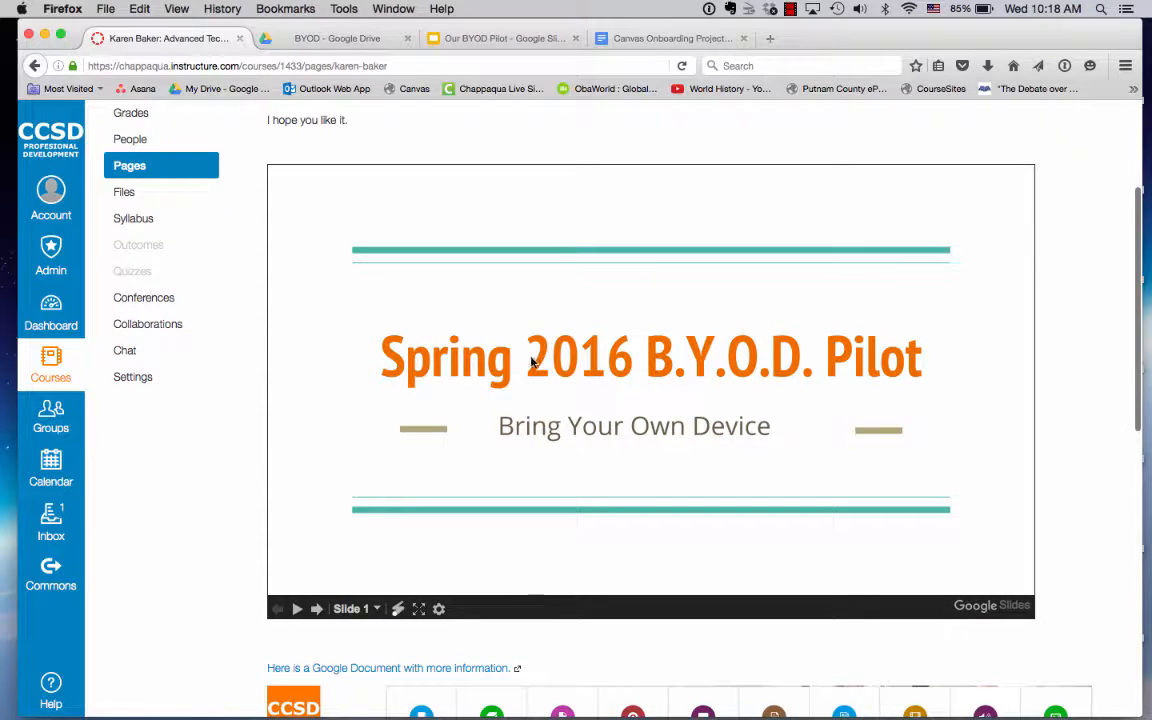
pyautogui.scroll(4, 532, 360)
pyautogui.scroll(-6, 532, 362)
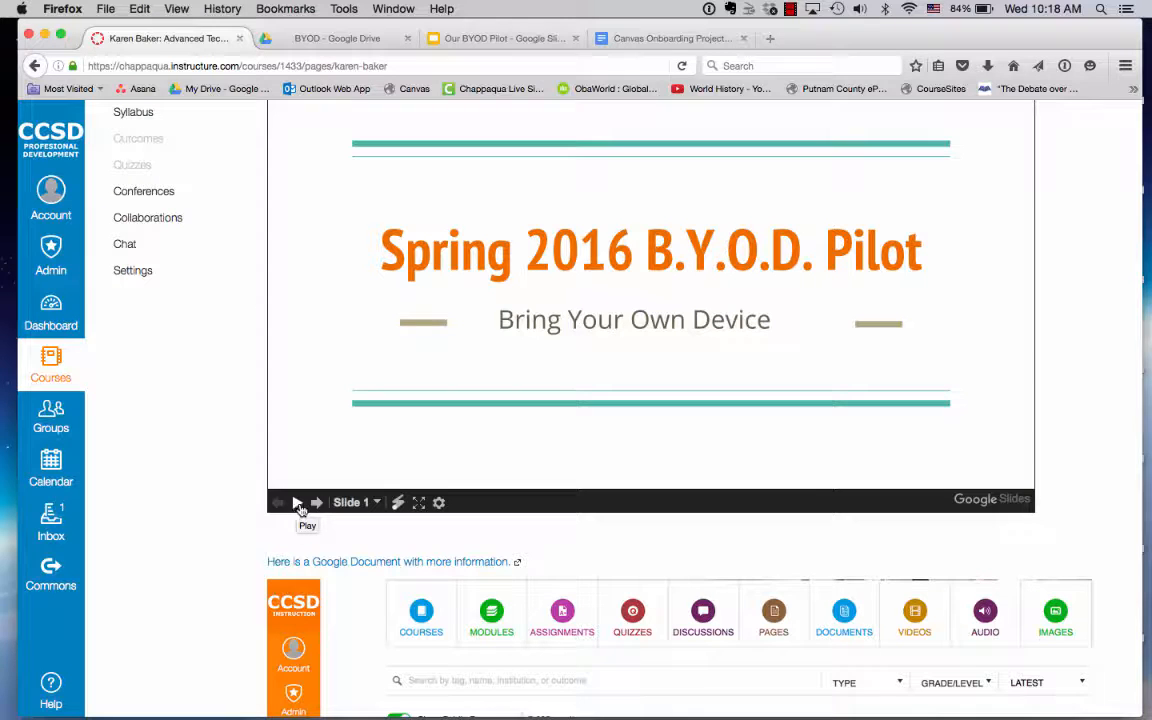
pyautogui.click(316, 503)
pyautogui.scroll(1, 317, 509)
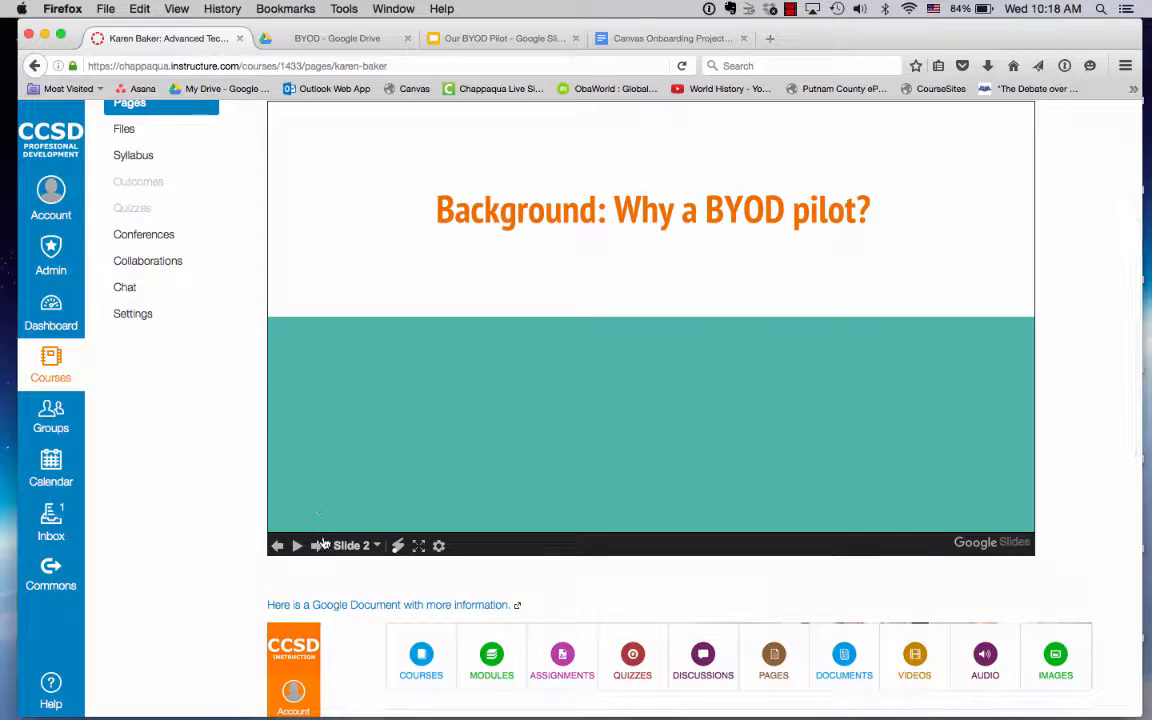
pyautogui.click(317, 545)
pyautogui.click(317, 545)
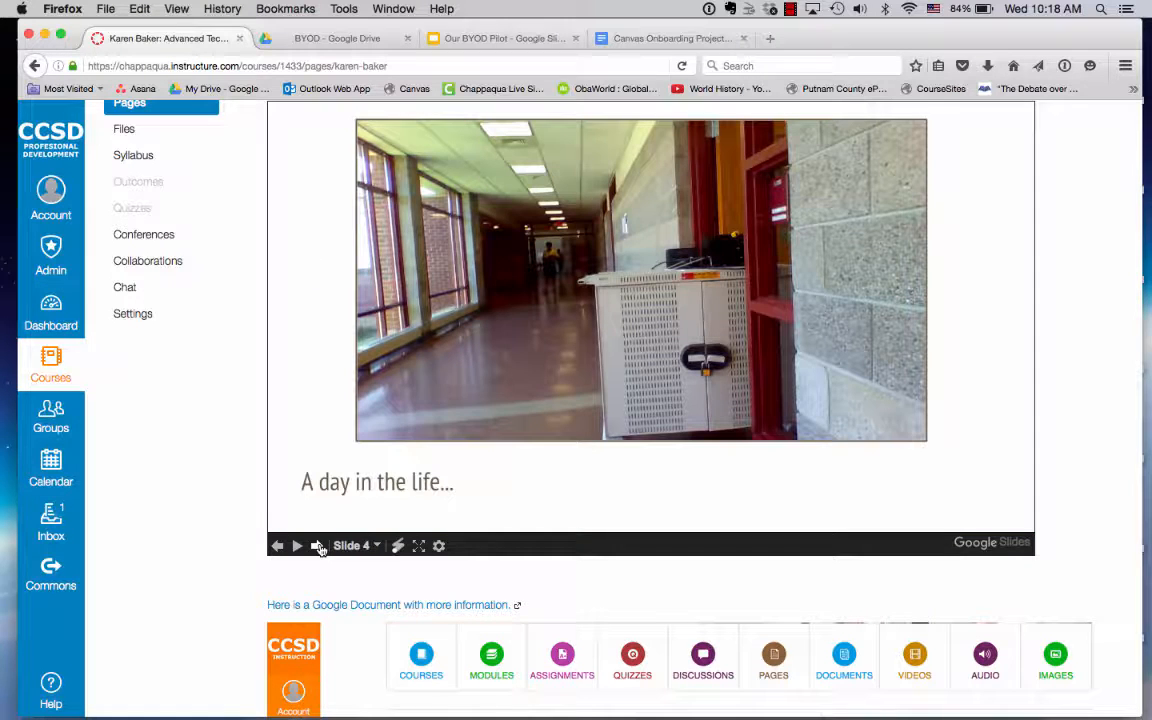
pyautogui.click(277, 546)
pyautogui.click(277, 546)
pyautogui.scroll(5, 675, 593)
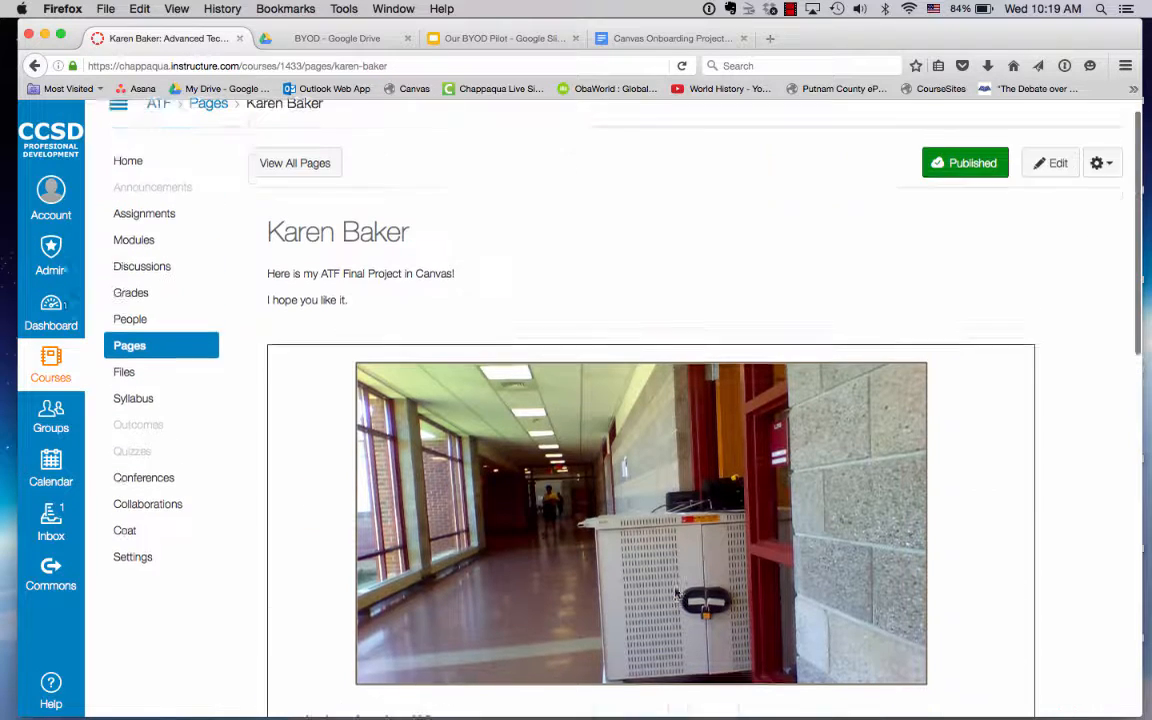